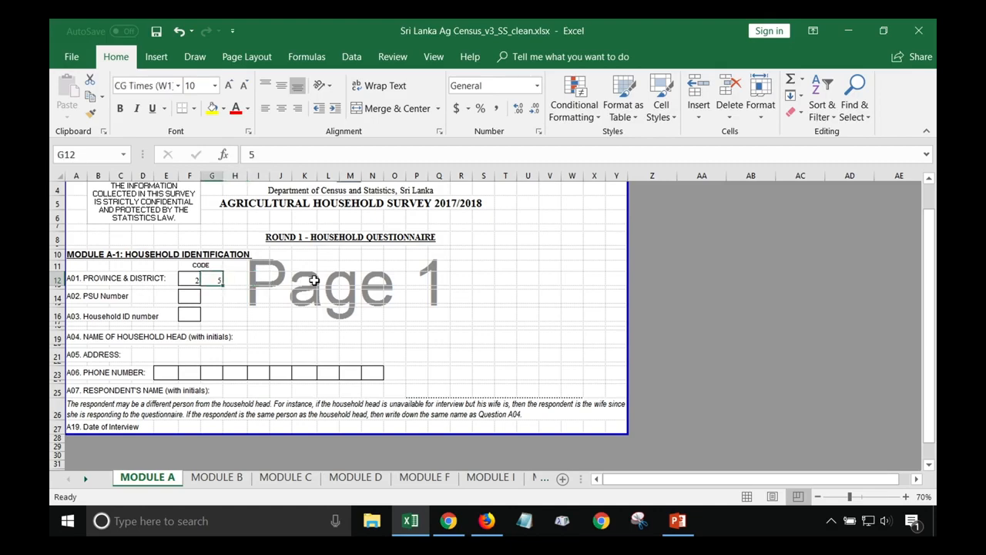
Check the province code in cell F12 beside A01 Province & District
key(Left)
Return to the district code cell G12
key(Right)
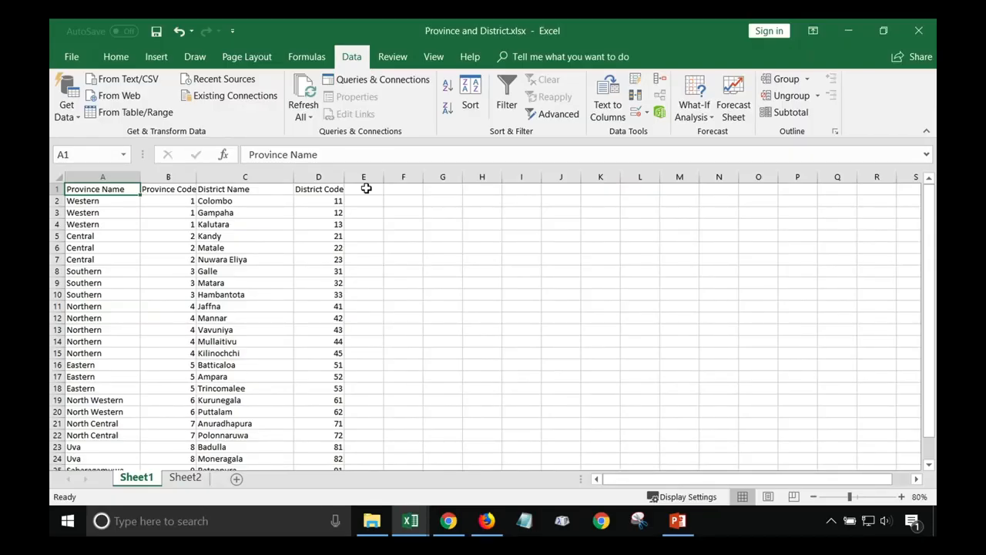
Review the province list, pointing out the Western, Central and Southern entries in column A
scroll(363, 236, down, 2)
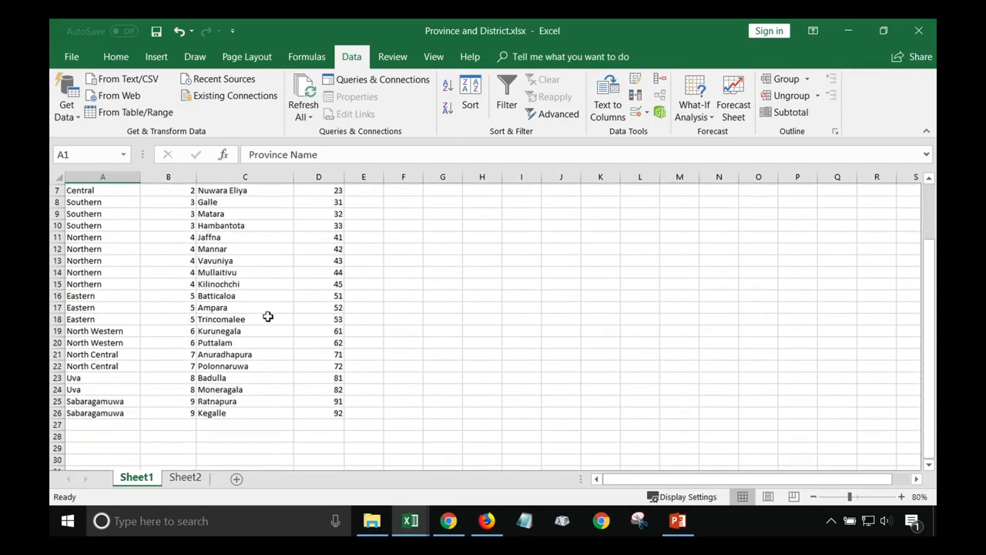
scroll(255, 304, up, 2)
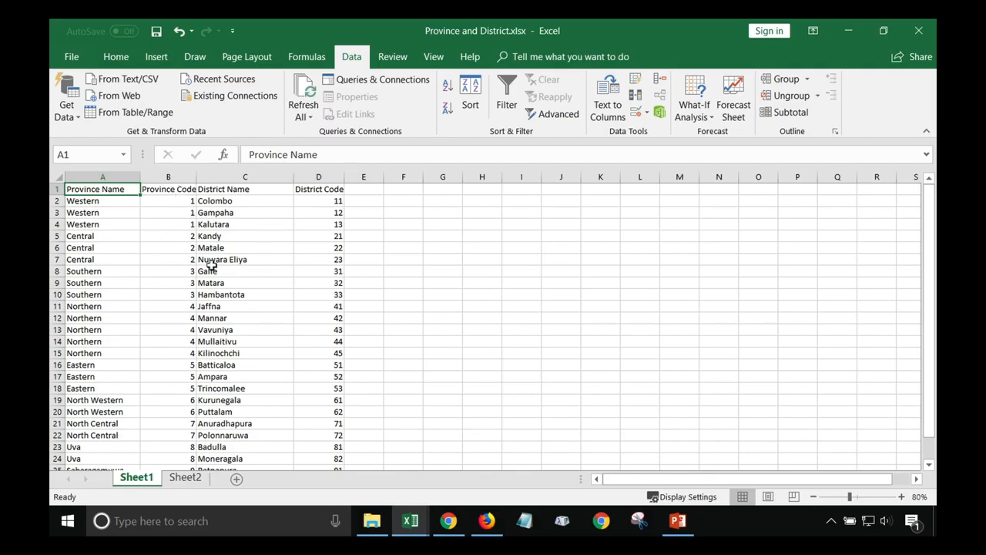
click(96, 214)
click(97, 248)
click(89, 294)
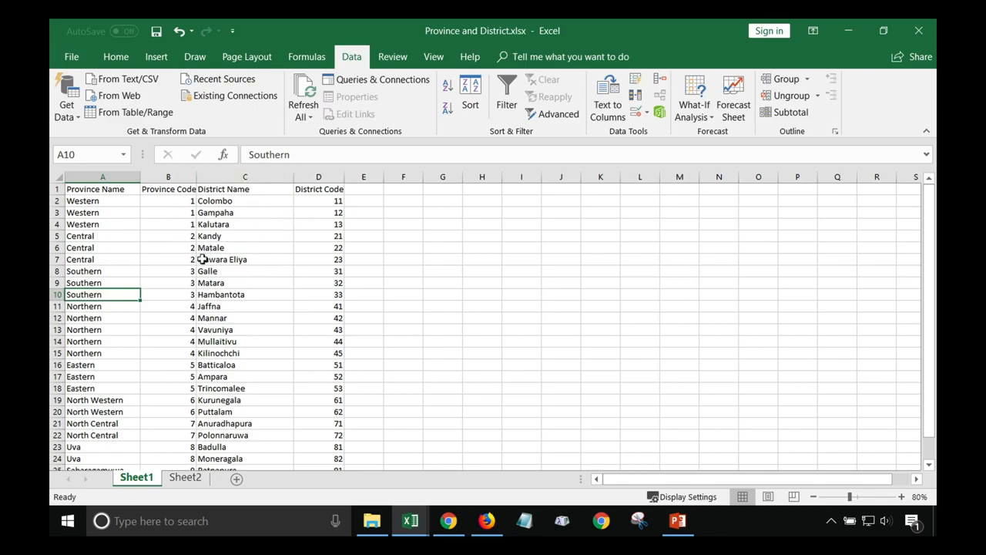
click(90, 212)
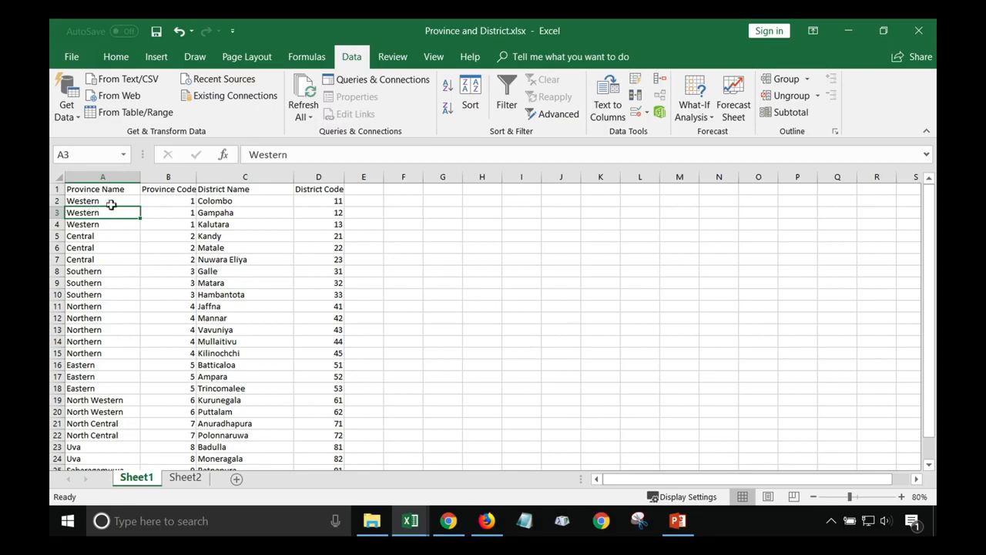
Point out Western's districts Colombo, Gampaha and Kalutara in the district column
click(244, 200)
click(242, 212)
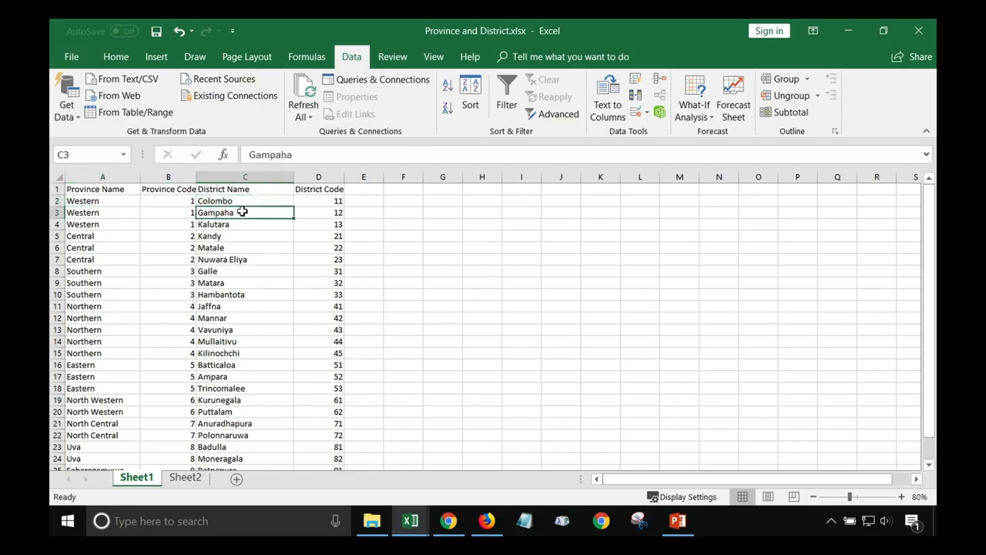
click(242, 224)
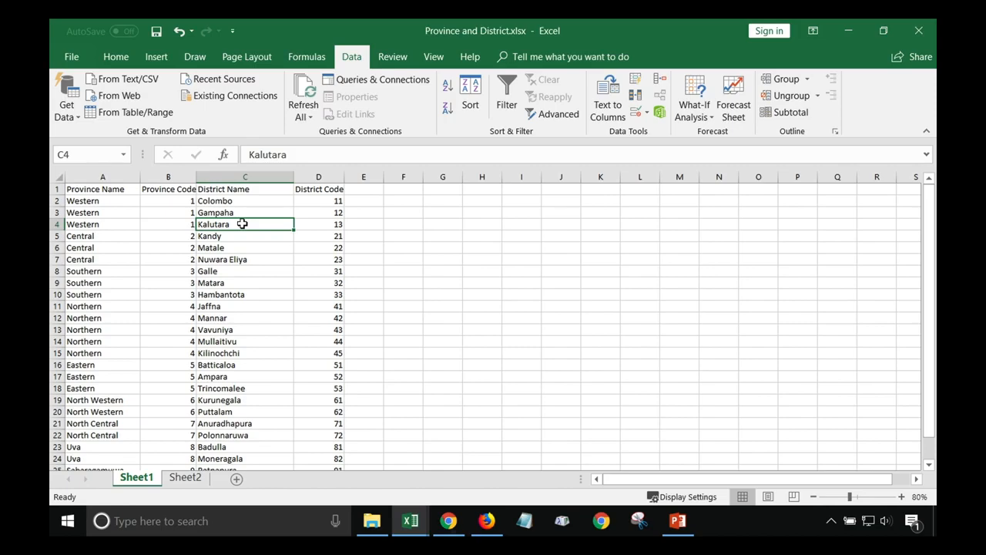
click(447, 521)
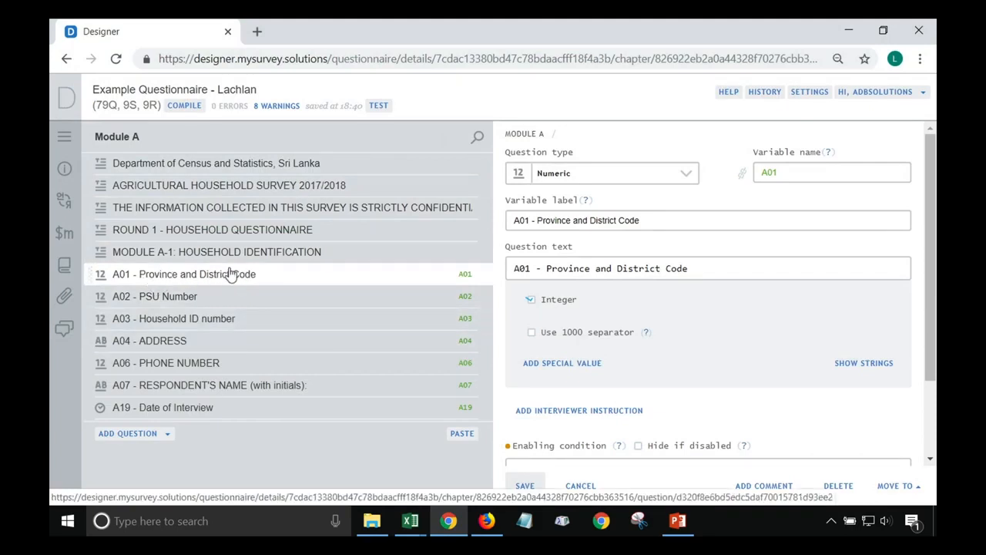
Rename A01 to A01_Province, label 'A01 - Province', text 'A01 - Please select the province', and save
click(792, 171)
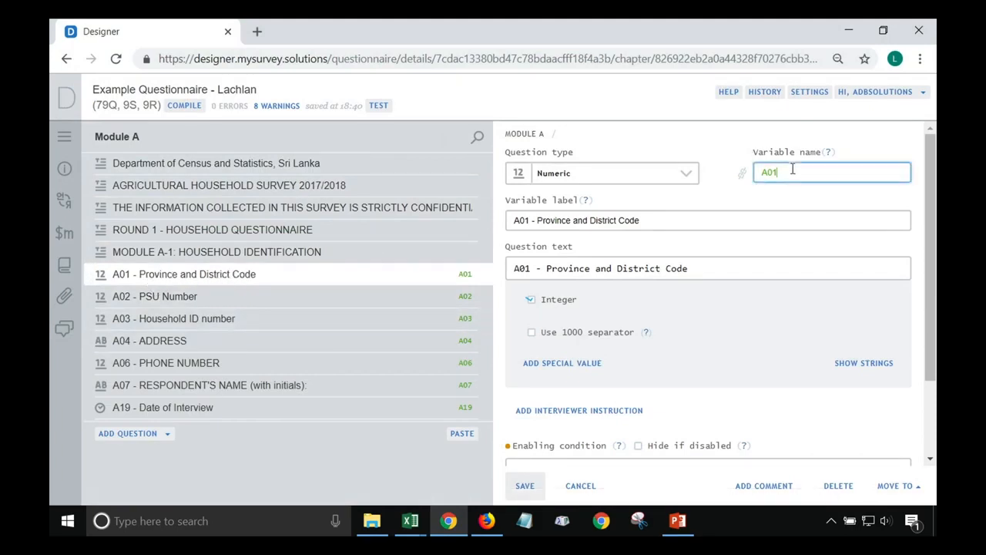
text(_Province)
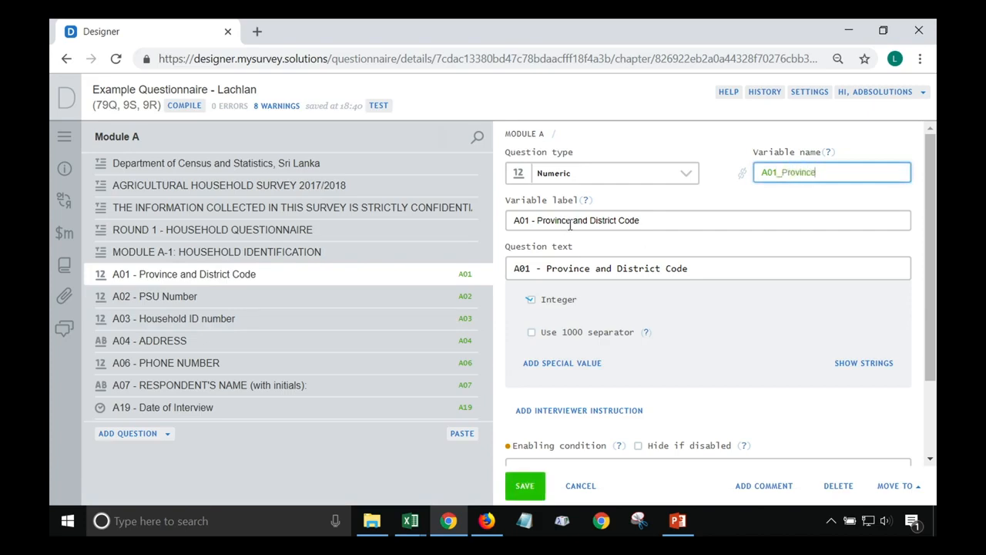
drag(570, 222, 660, 220)
key(BackSpace)
drag(710, 267, 549, 271)
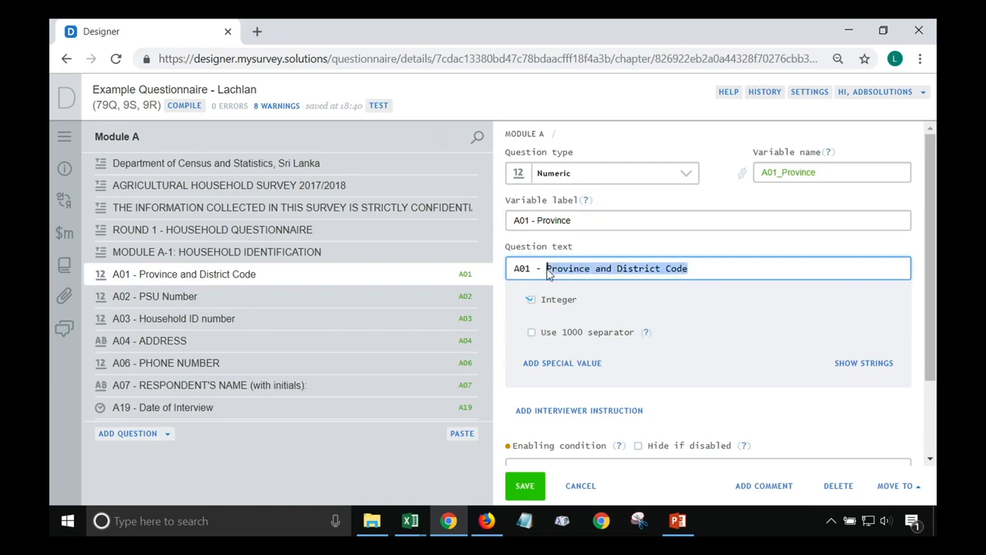
text(Please select the provinc)
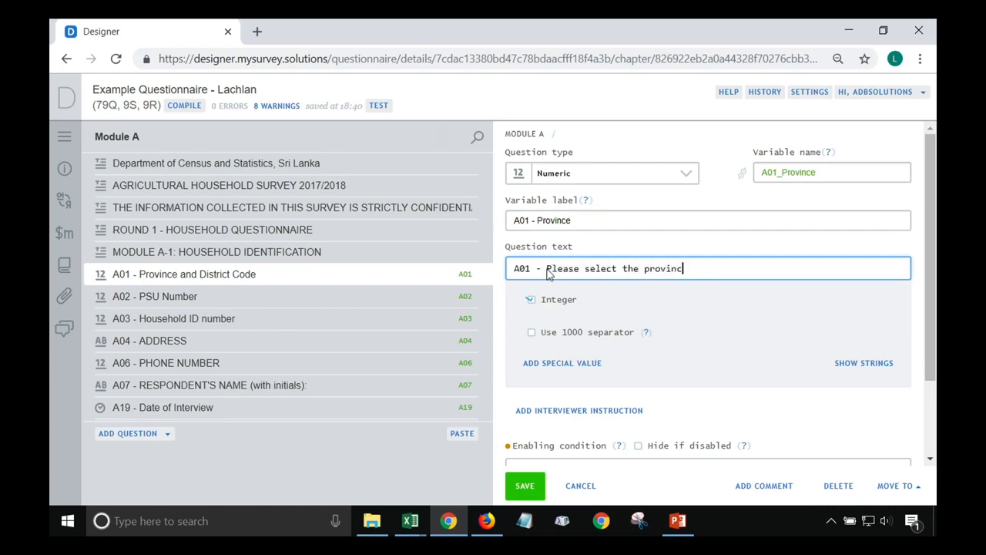
click(520, 485)
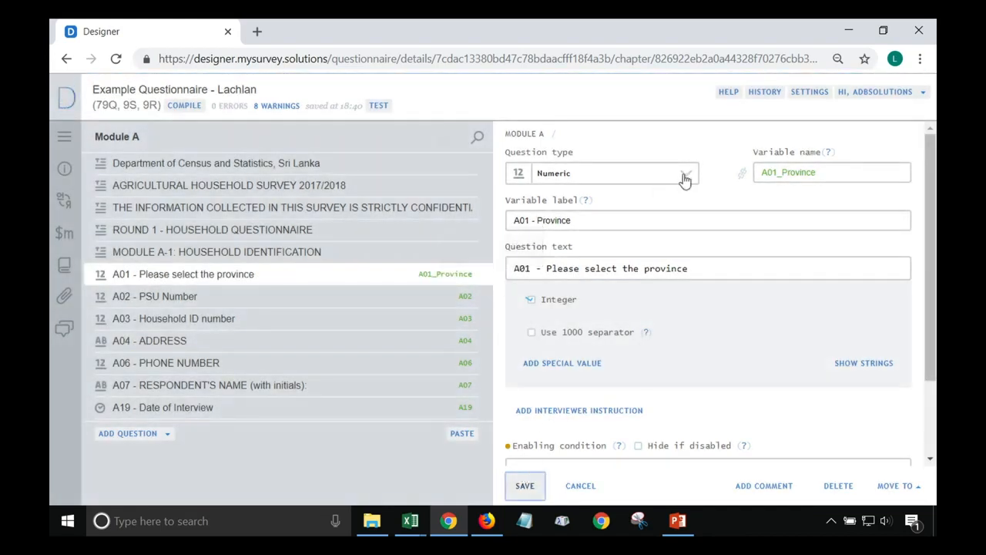
Make A01 a Categorical: Single-select question
click(684, 175)
click(625, 198)
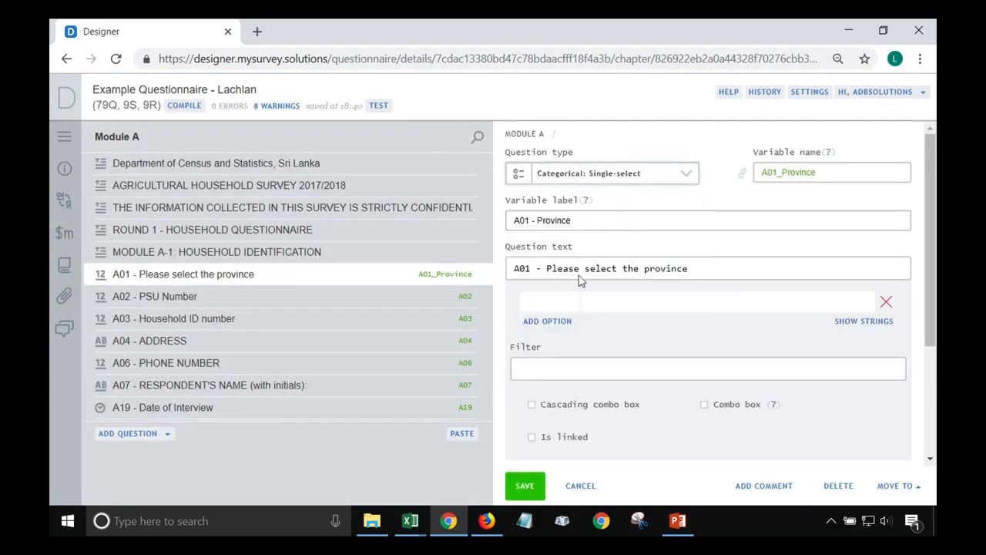
mouse_move(410, 521)
click(472, 467)
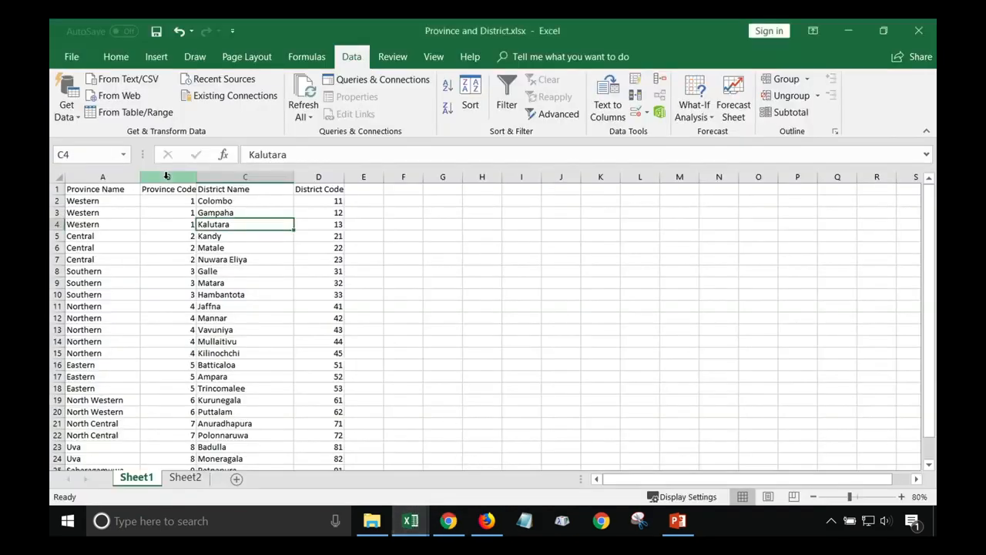
Filter the Province Code column to unique records only with the Advanced filter
click(168, 176)
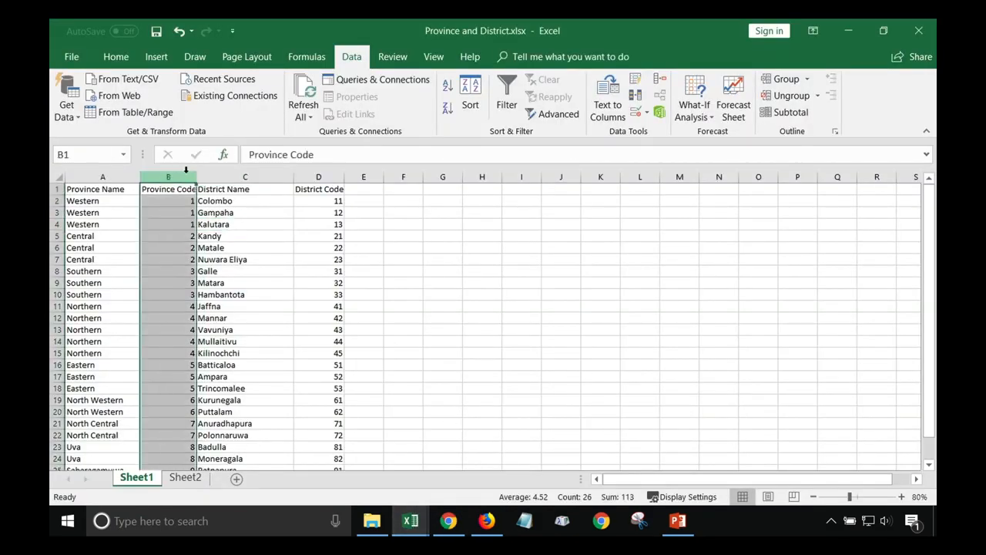
click(553, 114)
click(431, 304)
click(470, 328)
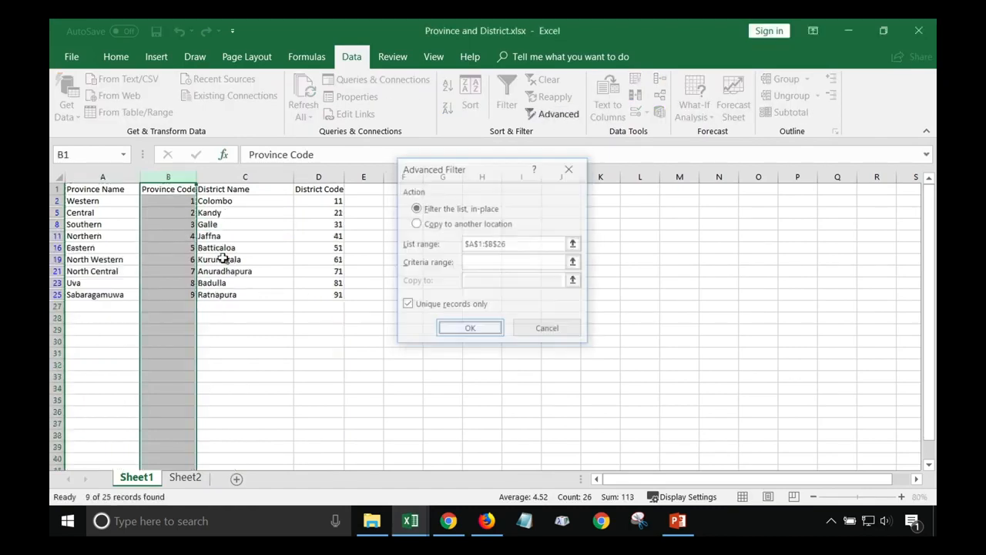
Copy the nine provinces with codes (A2:B25) and open A01's options as editable text
drag(92, 201, 164, 294)
right_click(108, 234)
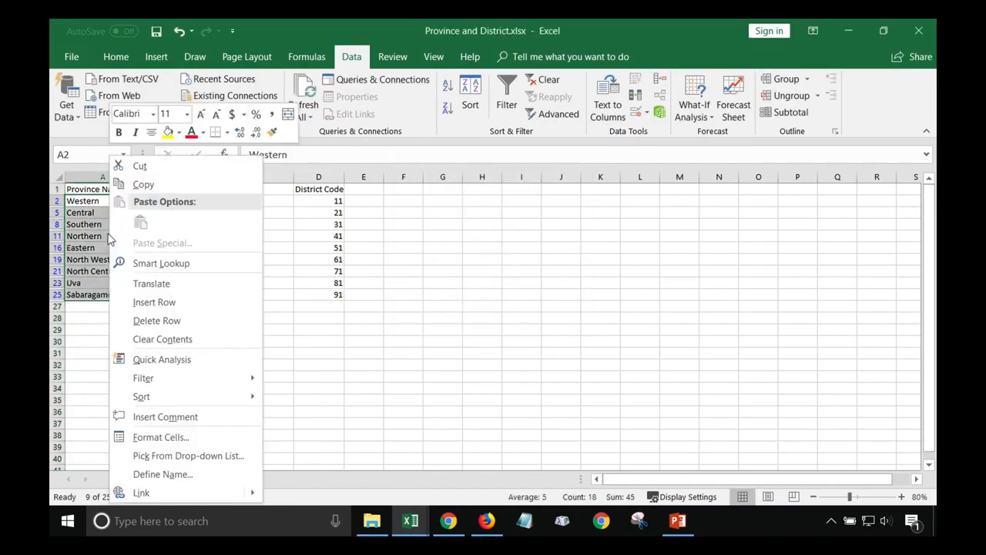
click(157, 190)
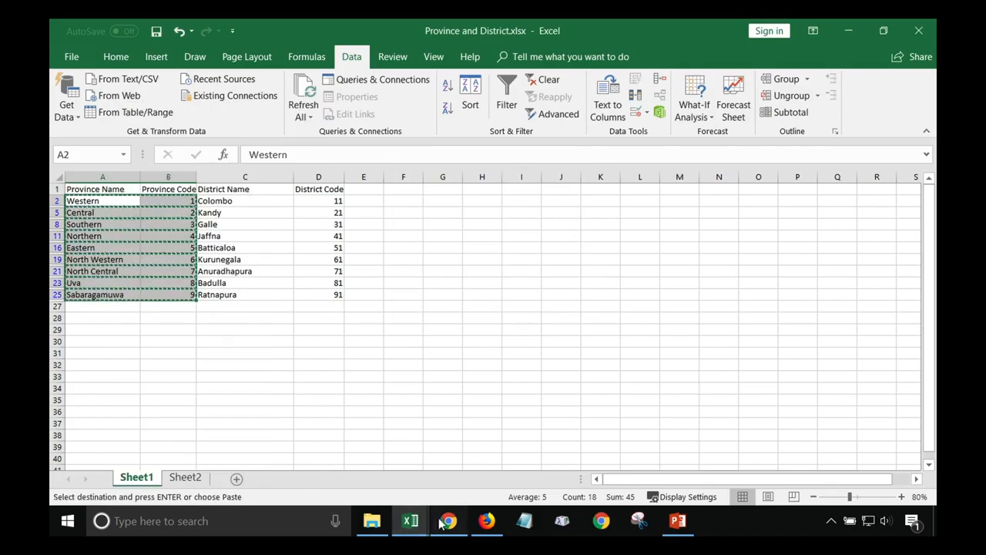
click(448, 520)
click(863, 320)
drag(546, 302, 520, 303)
Paste and save the nine provinces as A01's options, then add a single-select question after A01
key(ctrl+v)
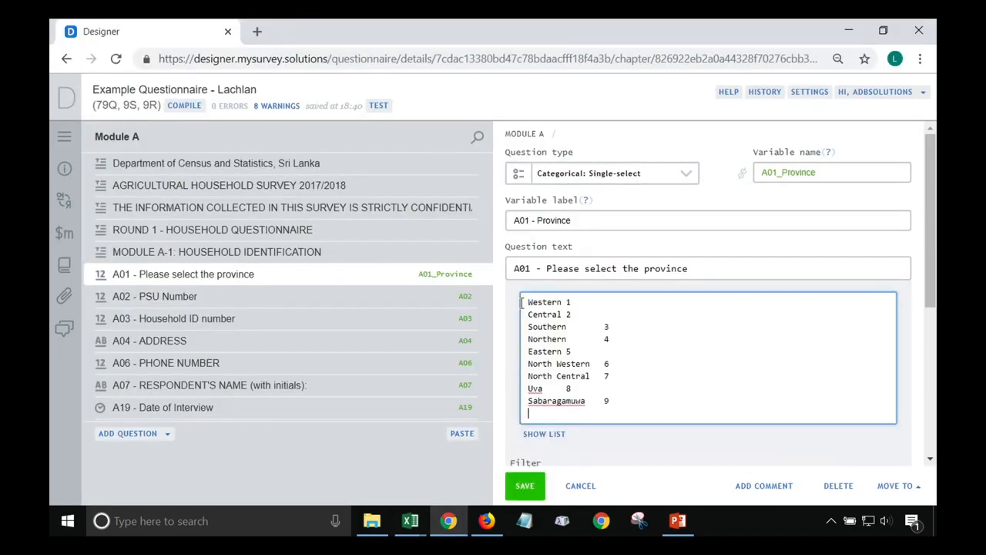
click(524, 486)
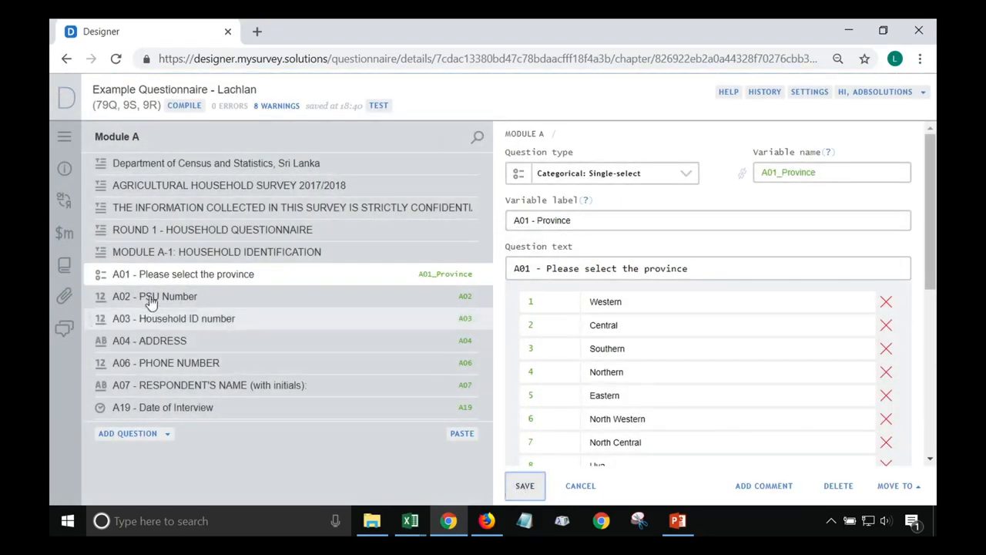
right_click(221, 277)
click(240, 283)
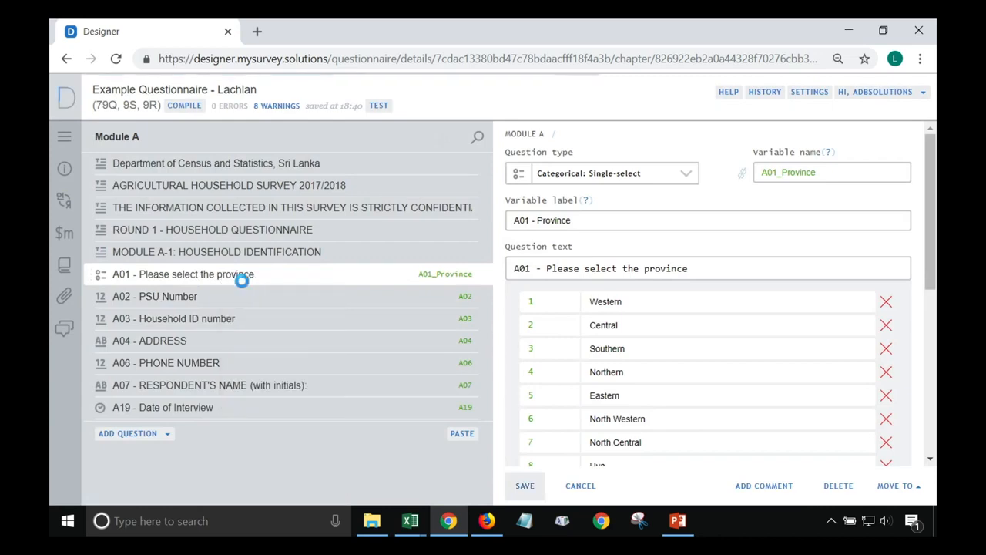
click(668, 179)
click(608, 198)
Name the new question A01_District, label 'A01 - District', text 'A01 - Please select the district'
click(798, 174)
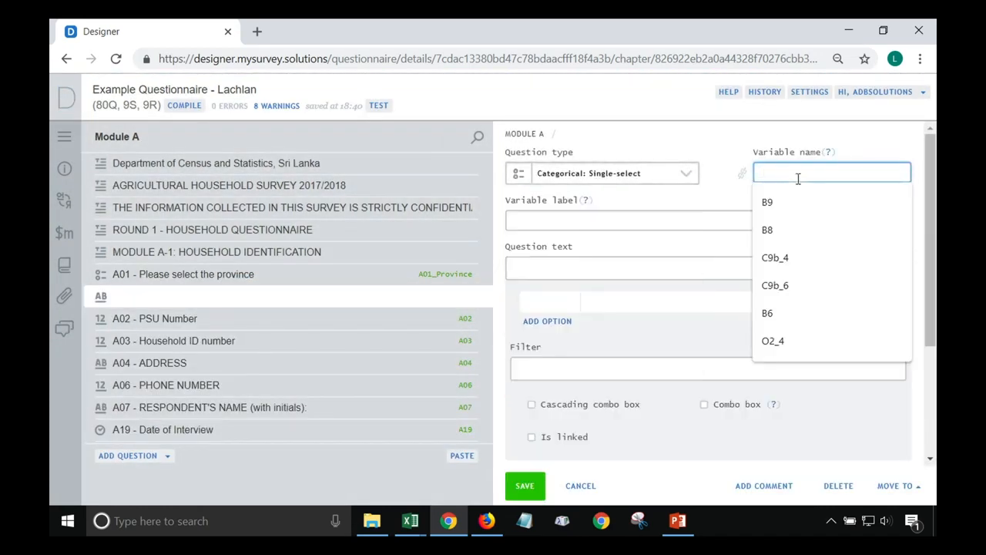
text(A01)
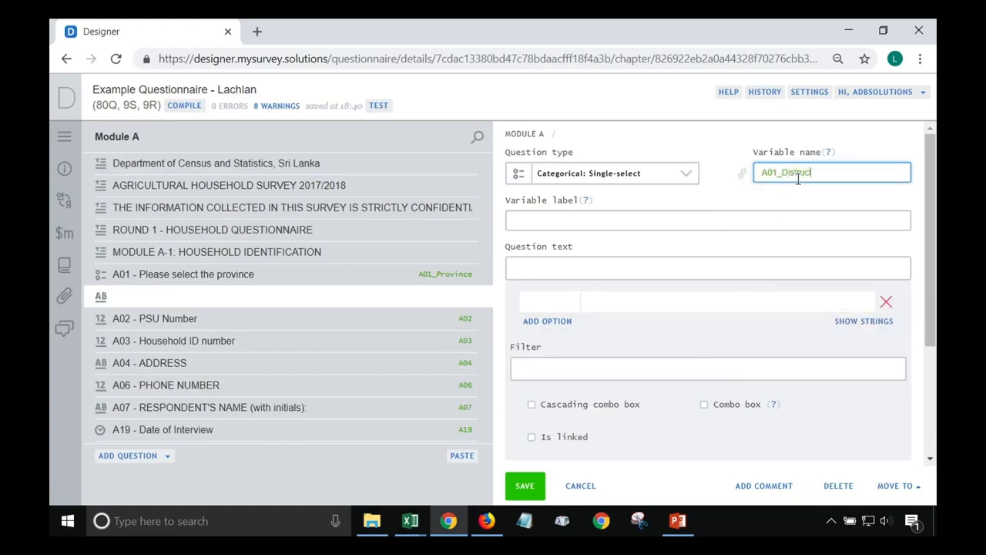
text(_District)
key(Tab)
text(A01 - District)
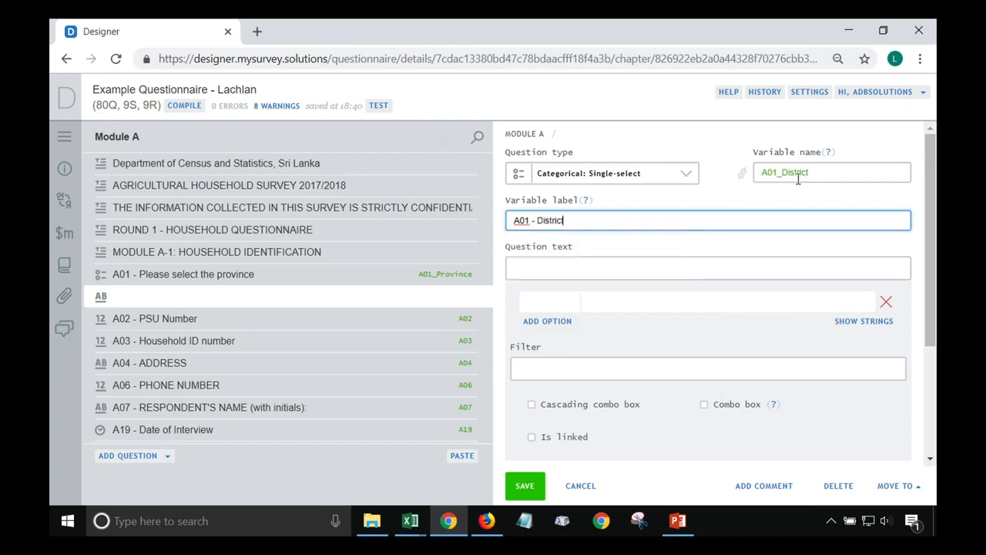
key(Tab)
text(A01 - Please sel)
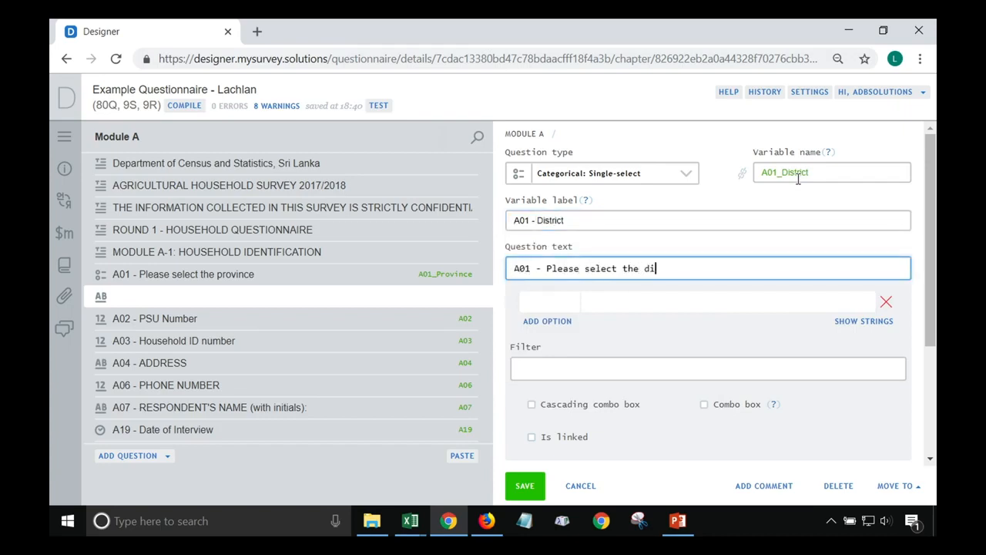
text(ect the district)
Make it a cascading combo box with parent question 'A01 - Please select the province'
click(573, 406)
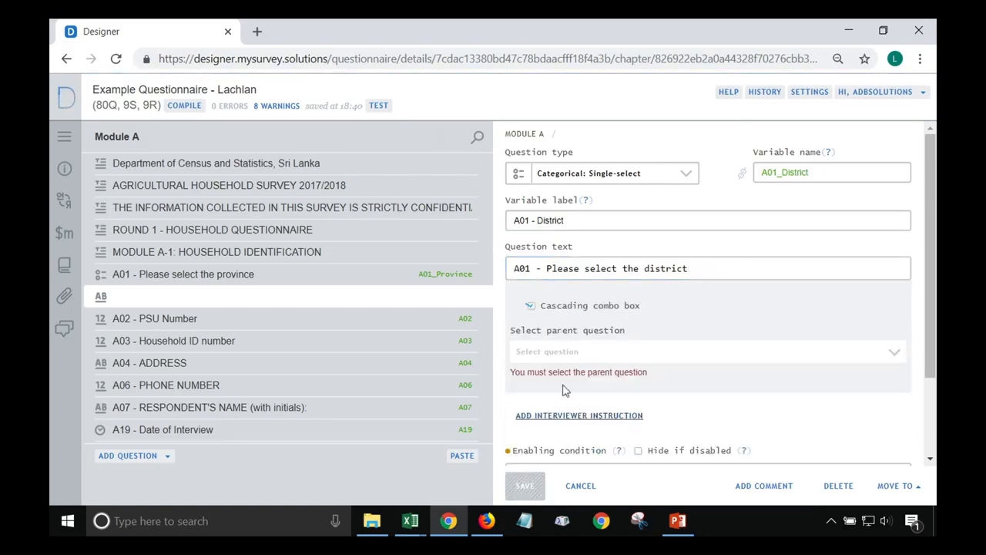
click(605, 361)
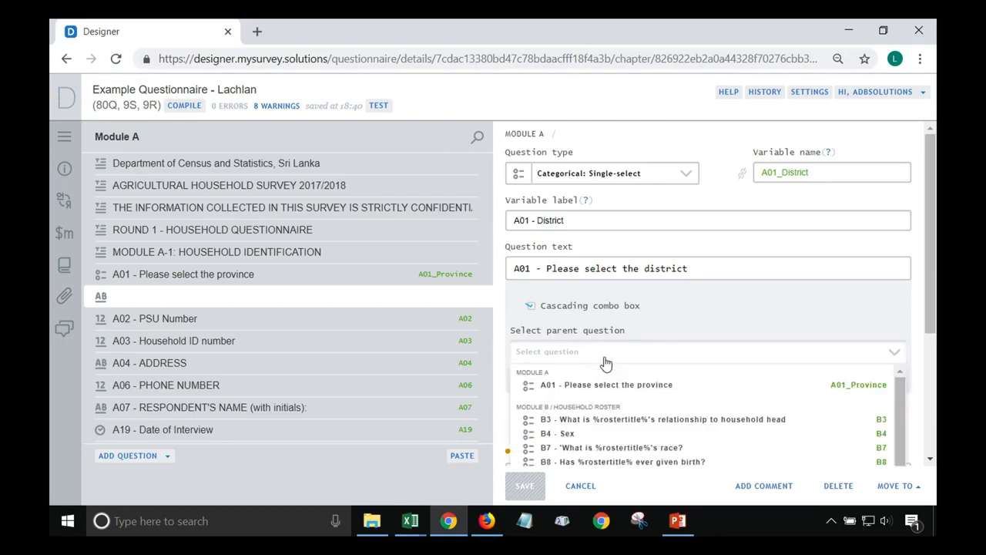
click(604, 384)
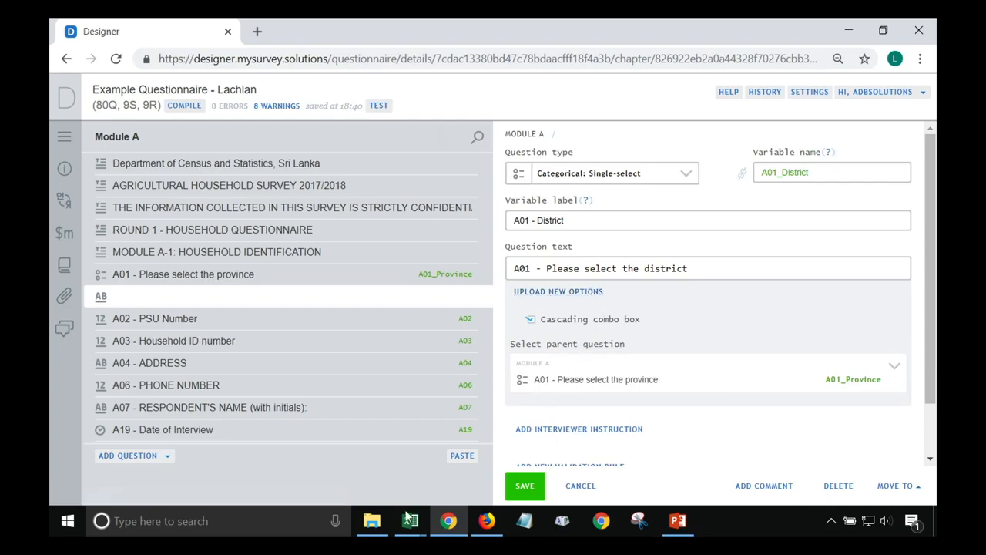
Create a new blank workbook from the Province and District workbook
mouse_move(410, 521)
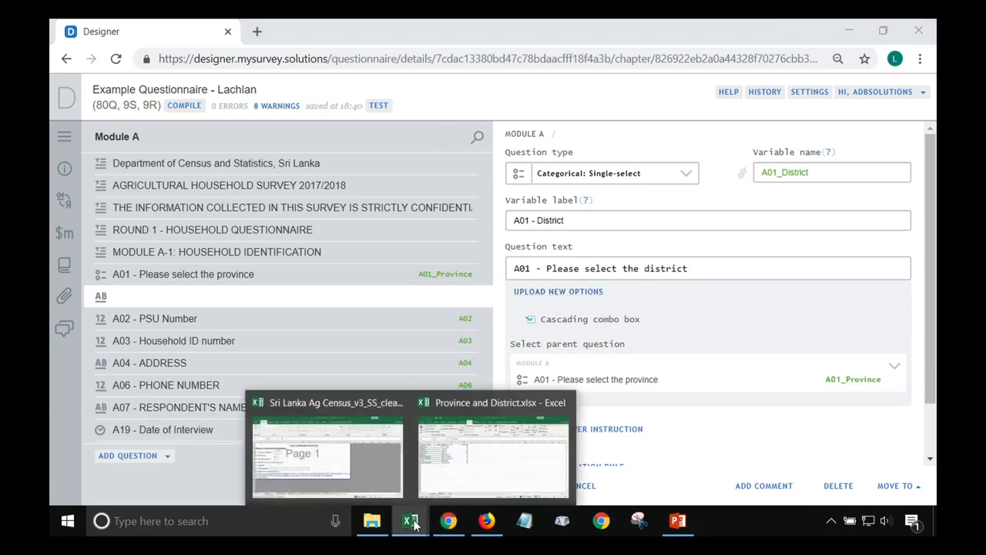
click(478, 454)
click(70, 57)
click(115, 54)
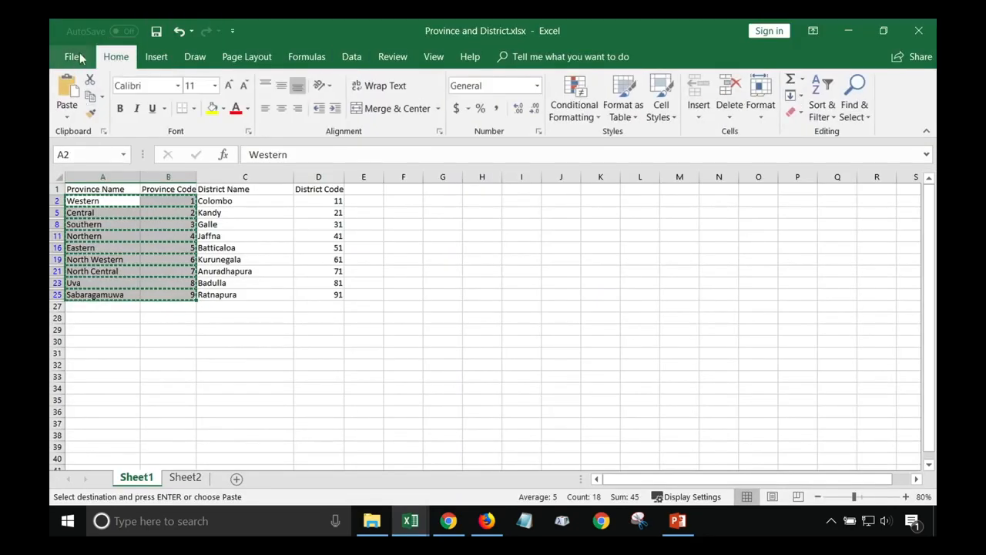
click(71, 56)
click(75, 114)
click(239, 227)
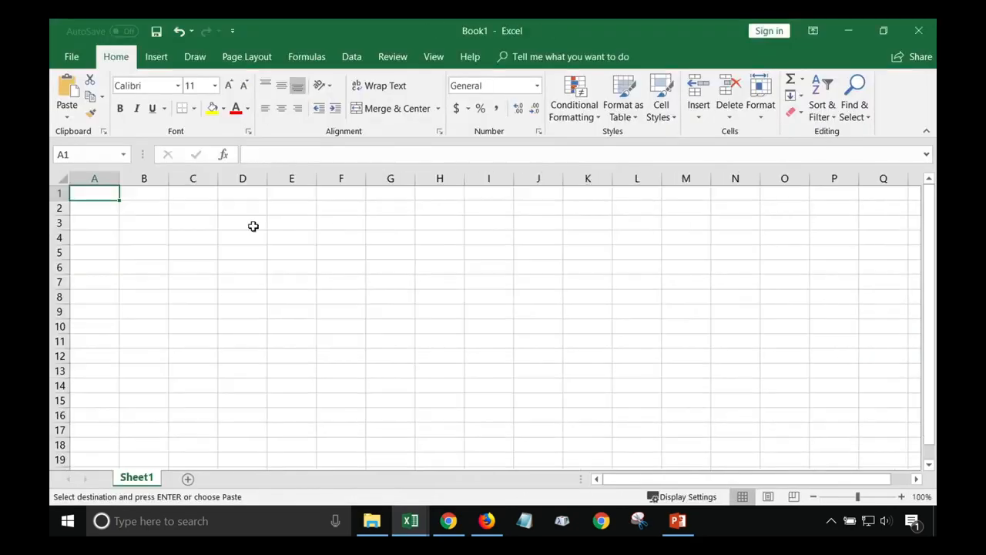
Clear the unique-records filter so all province and district rows show again
mouse_move(410, 521)
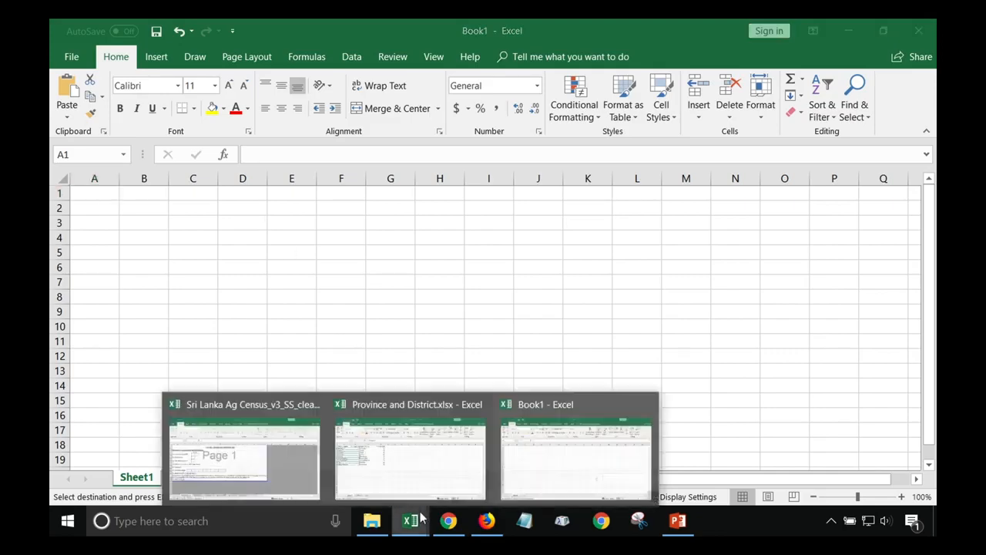
click(396, 460)
click(382, 306)
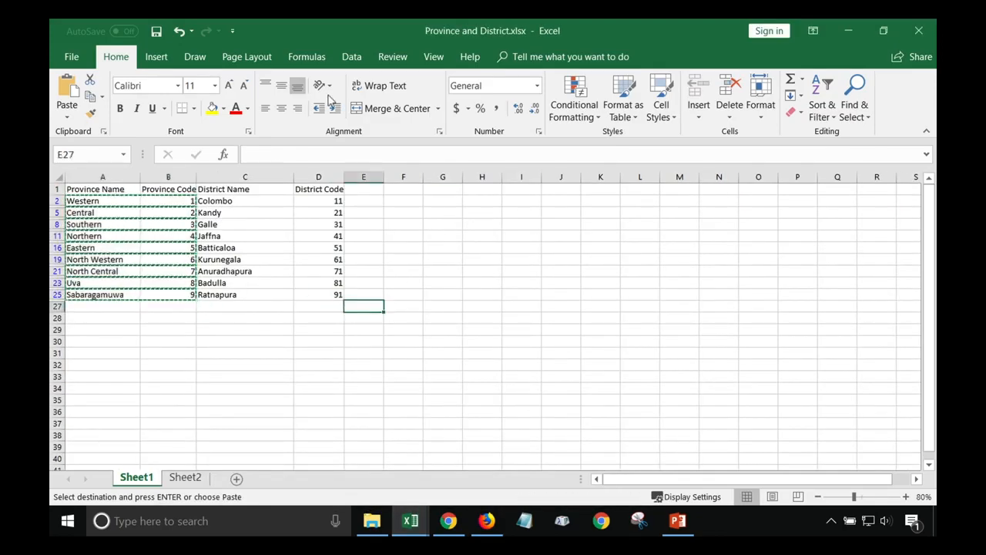
click(352, 56)
click(533, 118)
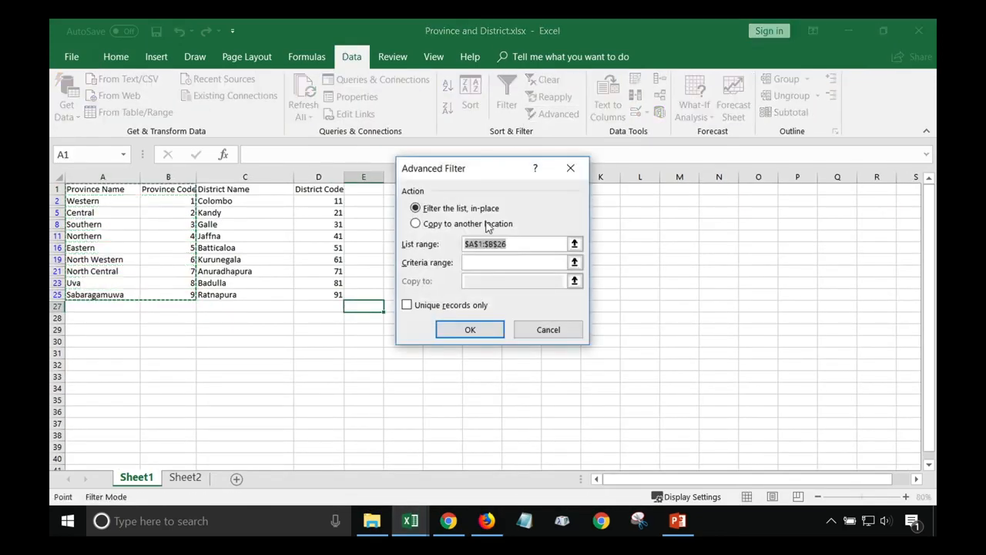
click(545, 327)
click(510, 108)
Copy the district codes into column A of Book1
click(276, 246)
click(330, 201)
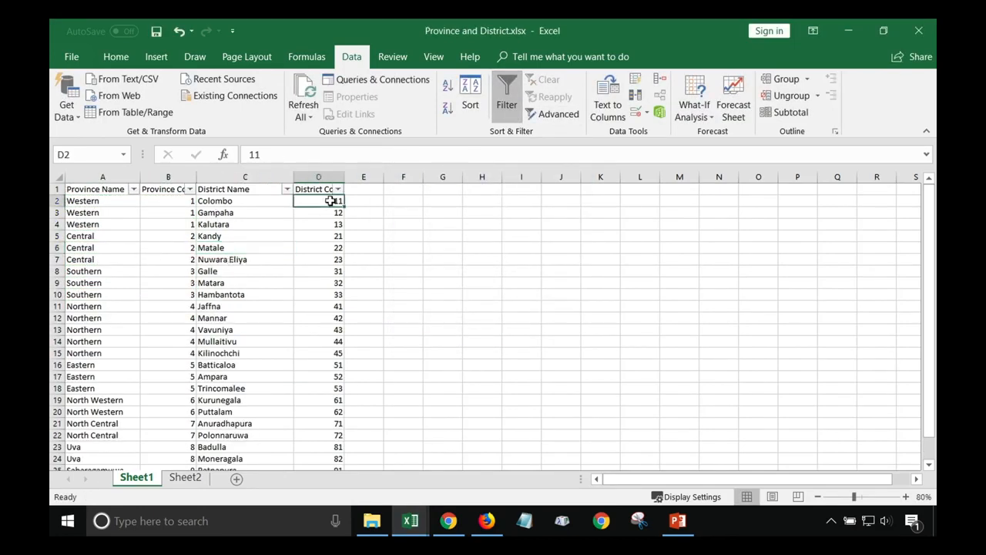
key(shift+Down)
key(shift+Down)
key(shift+Down)
key(shift+Down)
key(shift+Down)
key(shift+Down)
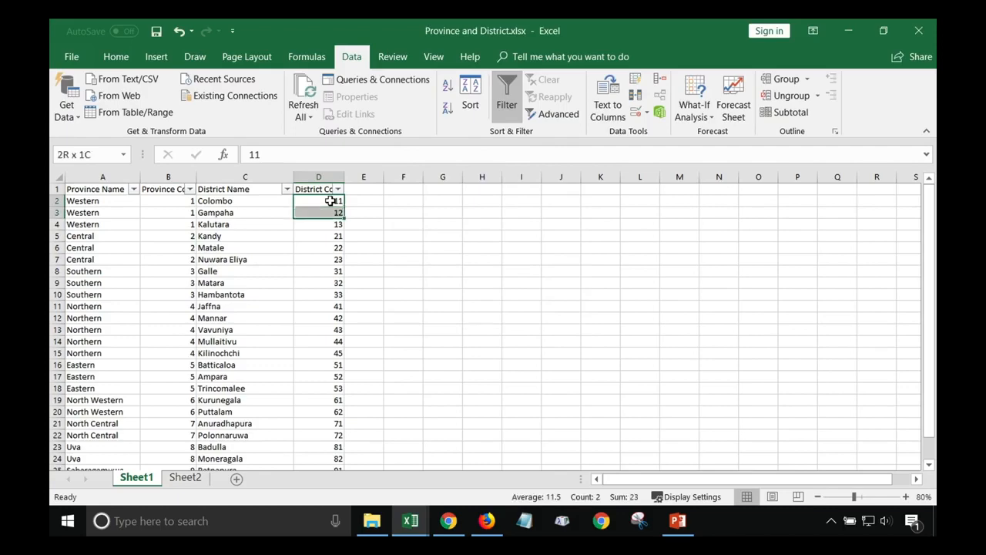
key(shift+Down)
key(shift+Down)
key(shift+Down)
key(shift+Down)
key(shift+Down)
key(shift+Down)
key(shift+Down)
key(shift+Down)
key(shift+Down)
key(shift+Down)
key(shift+Down)
key(shift+Down)
key(shift+Down)
key(shift+Down)
key(shift+Down)
key(shift+Down)
key(shift+Down)
key(shift+Down)
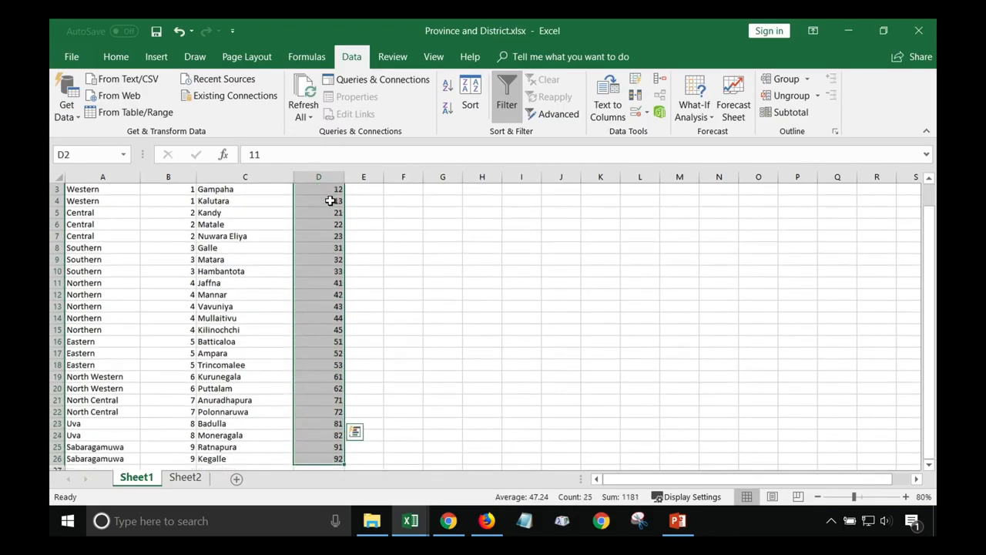
key(ctrl+c)
mouse_move(409, 521)
click(543, 466)
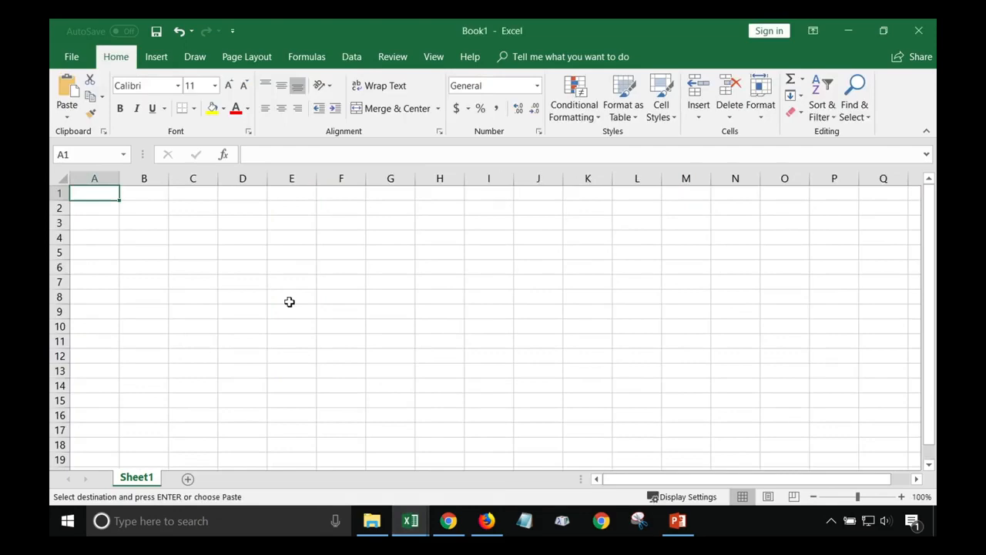
key(ctrl+v)
key(Right)
Copy the district names, starting with Colombo, into column B of Book1
mouse_move(398, 502)
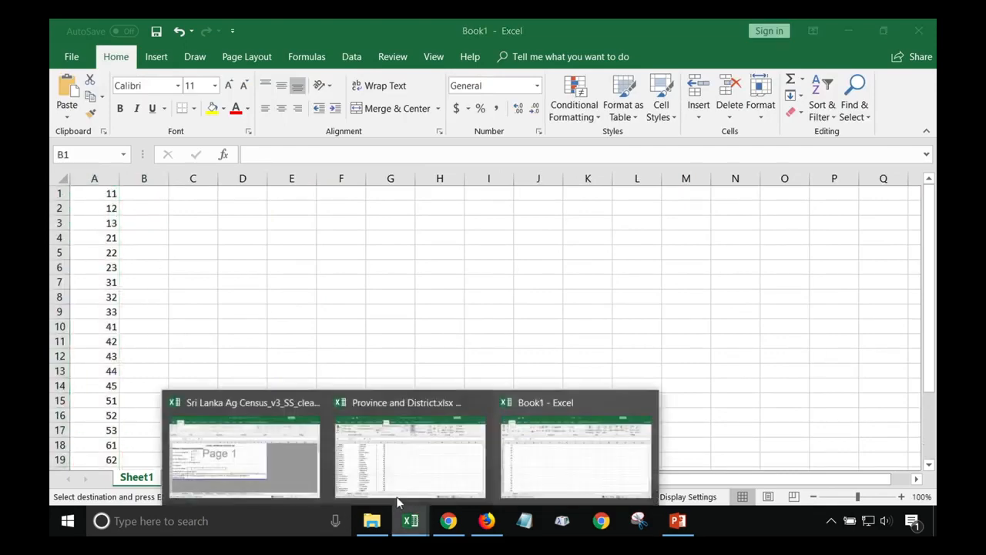
click(385, 463)
scroll(363, 408, up, 1)
click(245, 200)
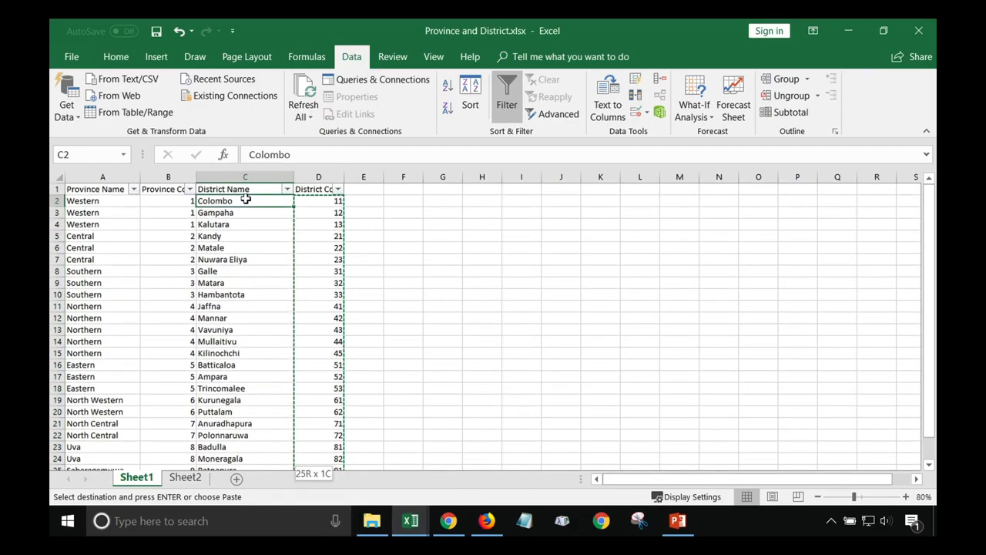
key(ctrl+shift+Down)
key(ctrl+c)
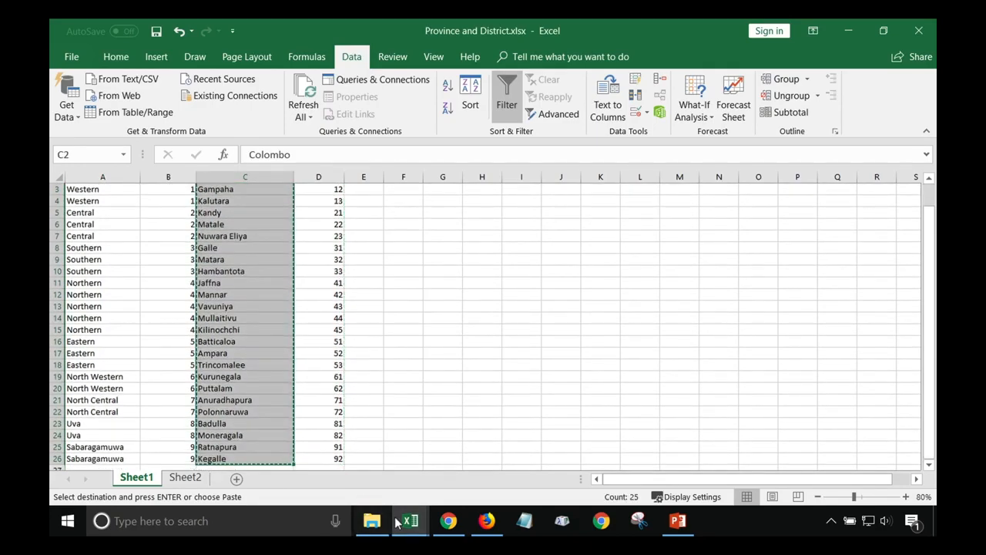
click(577, 442)
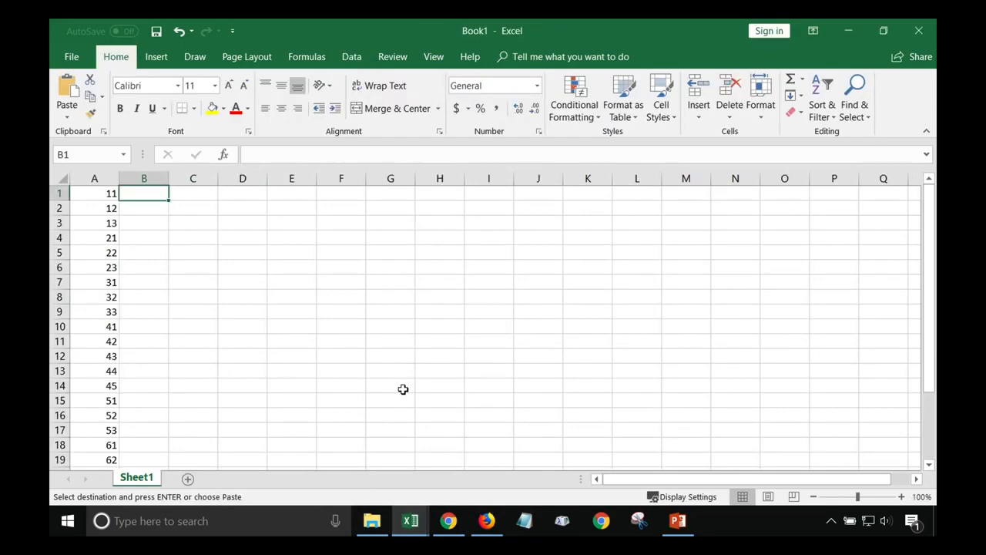
key(ctrl+v)
Copy the province codes into column C of Book1
mouse_move(406, 524)
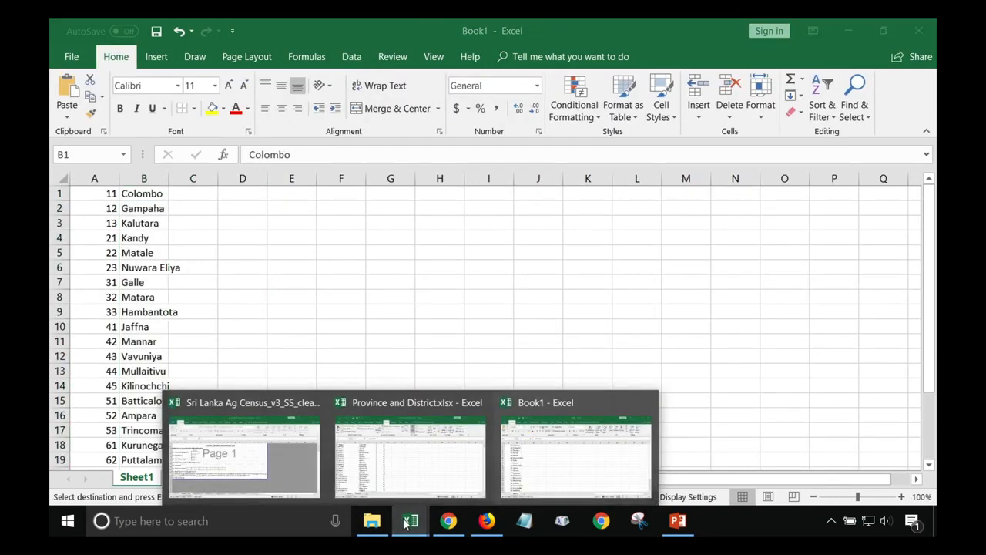
click(407, 471)
scroll(170, 227, up, 1)
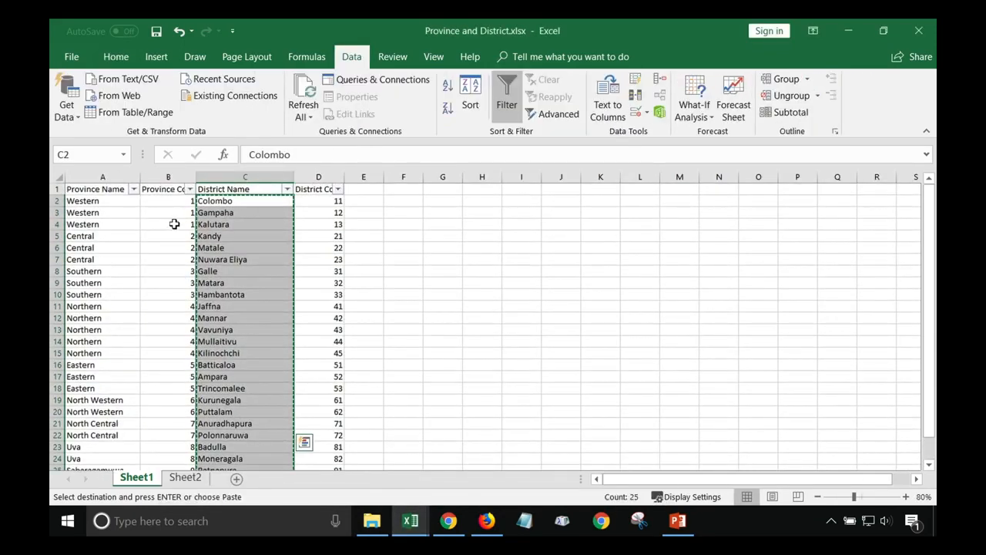
click(177, 200)
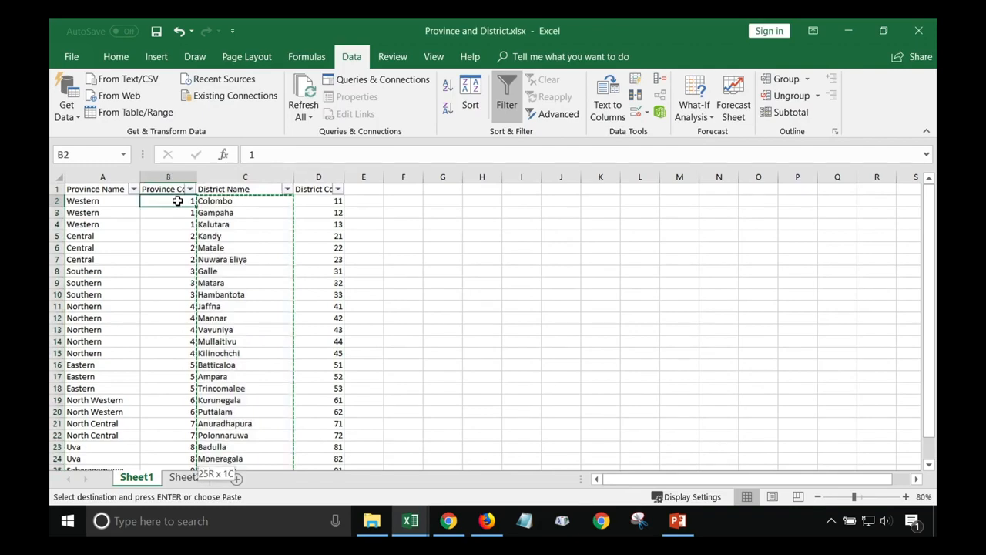
key(ctrl+shift+Down)
key(ctrl+c)
mouse_move(410, 520)
click(544, 469)
click(203, 193)
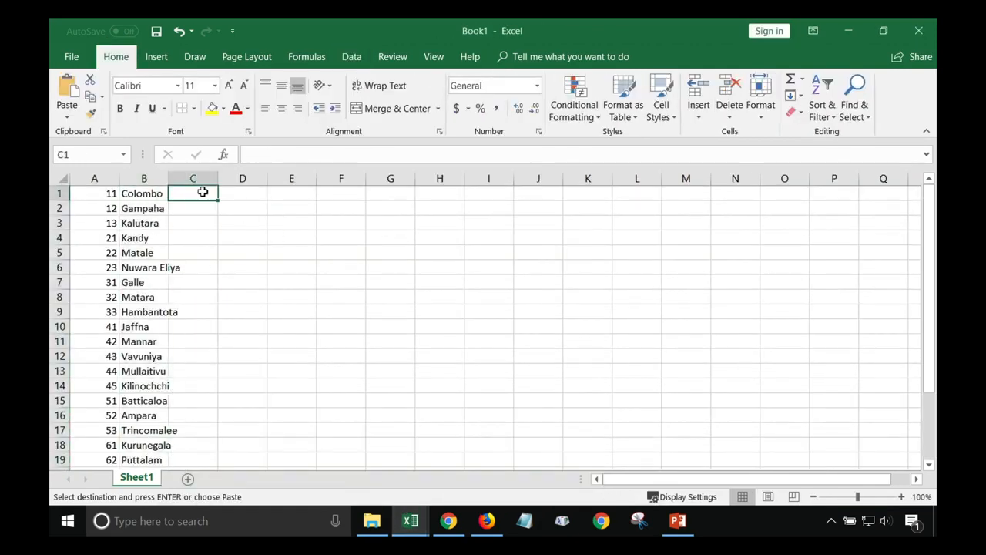
key(ctrl+v)
click(203, 193)
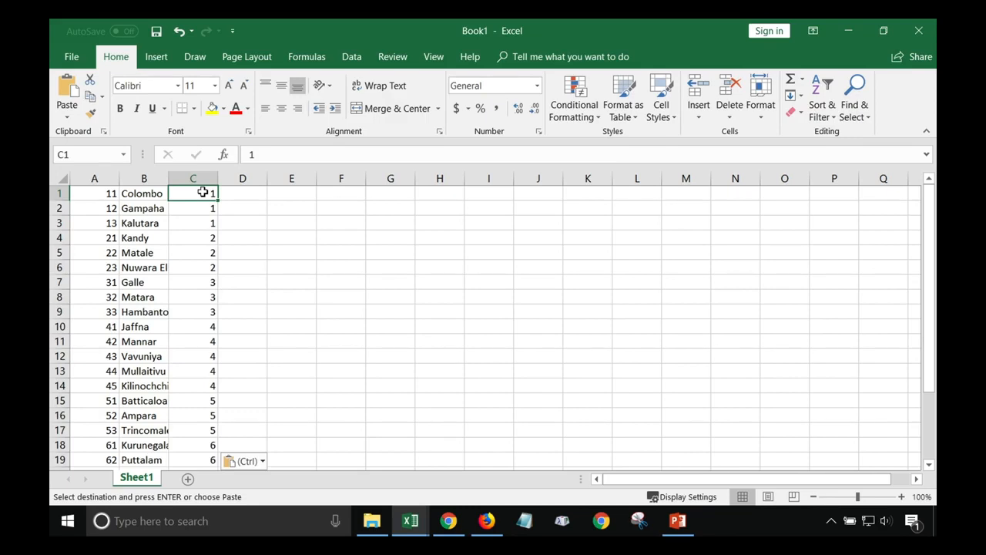
click(66, 59)
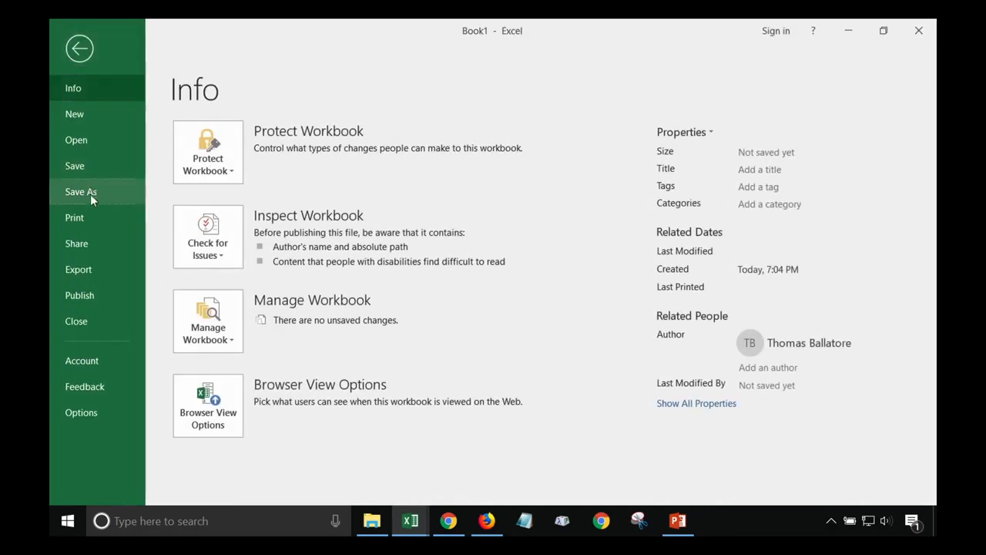
Save Book1 as Text (Tab delimited) named Province District.txt in the Survey Solutions folder
click(90, 194)
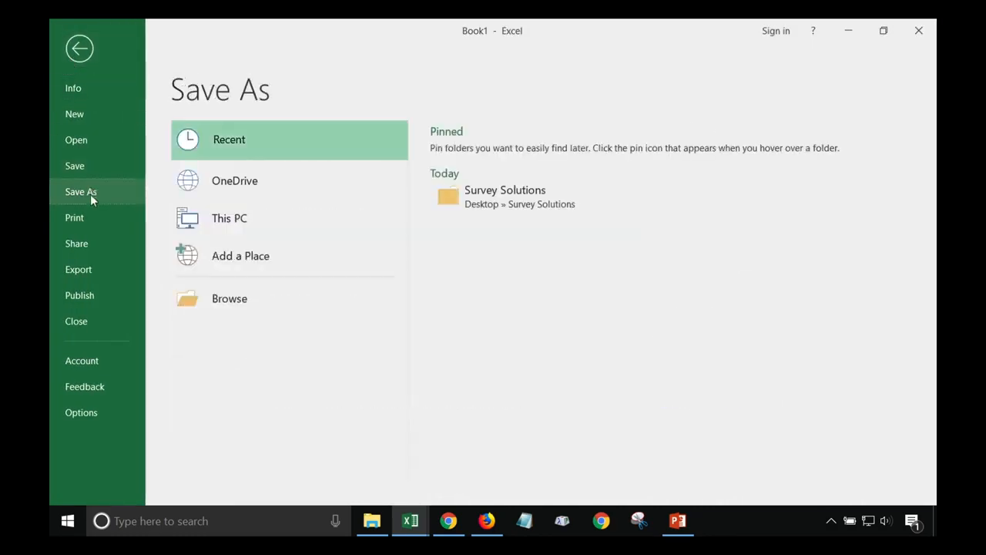
click(575, 194)
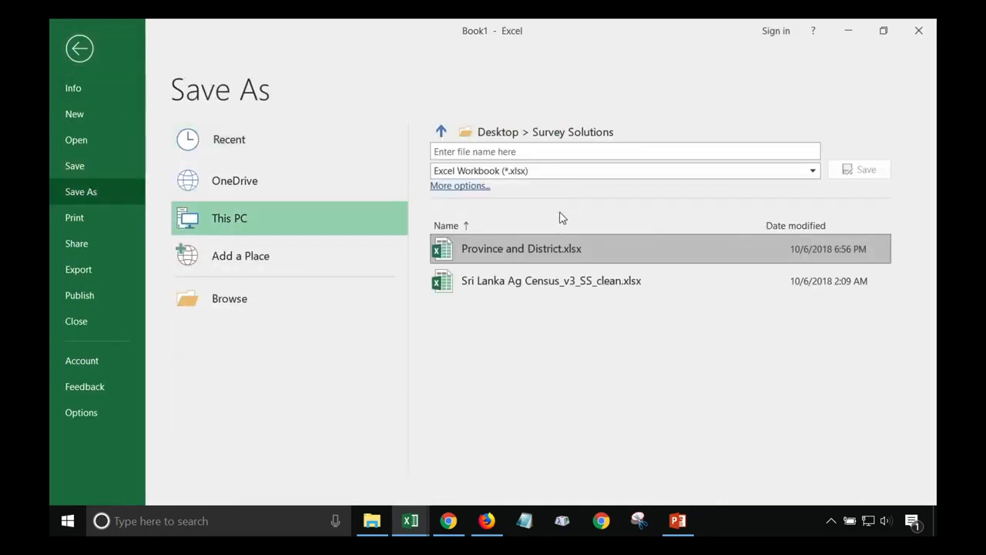
click(475, 188)
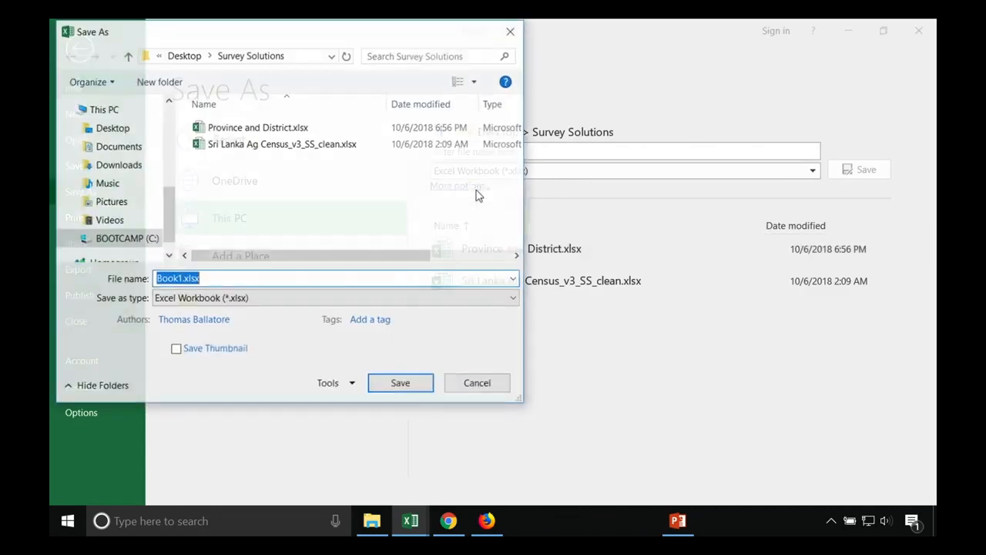
click(348, 298)
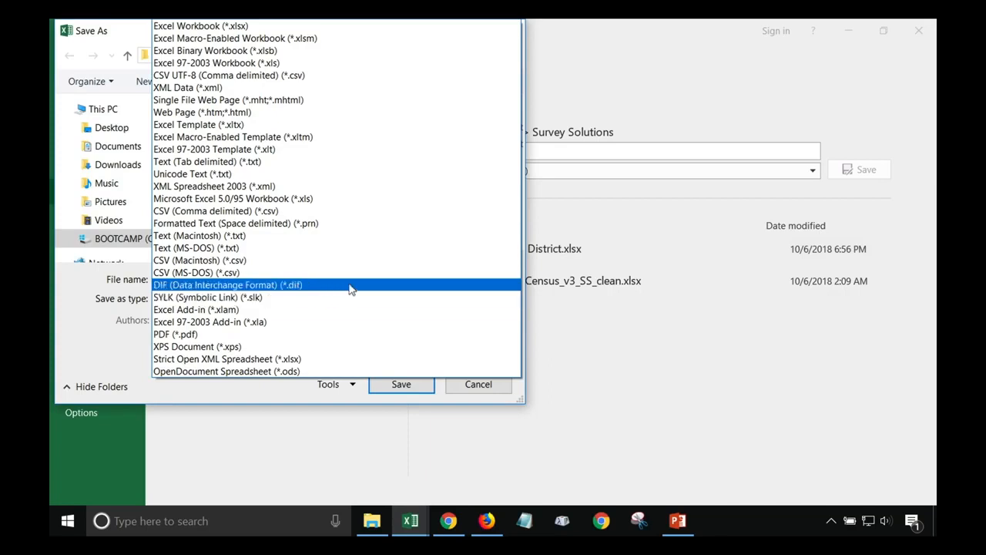
click(230, 164)
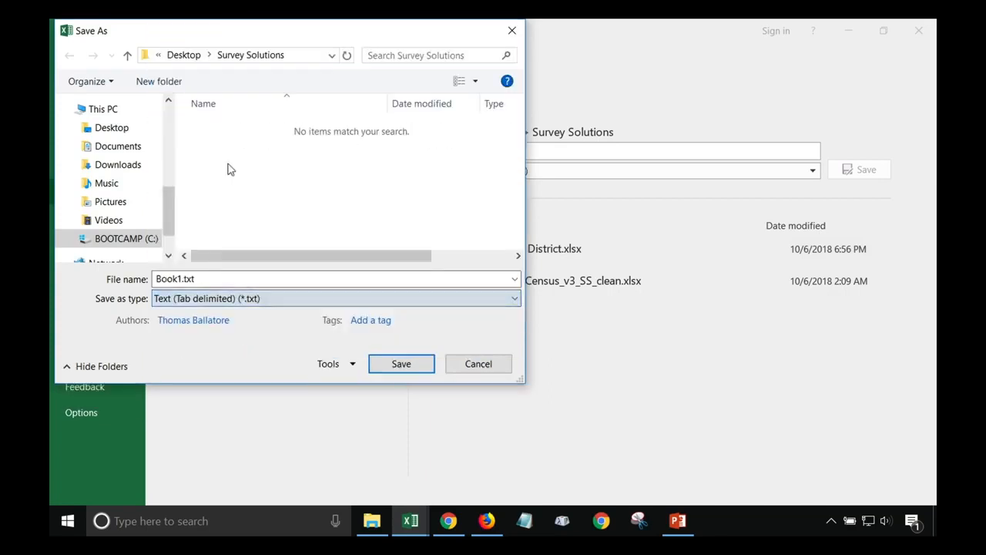
click(182, 279)
double_click(182, 279)
text(Pr)
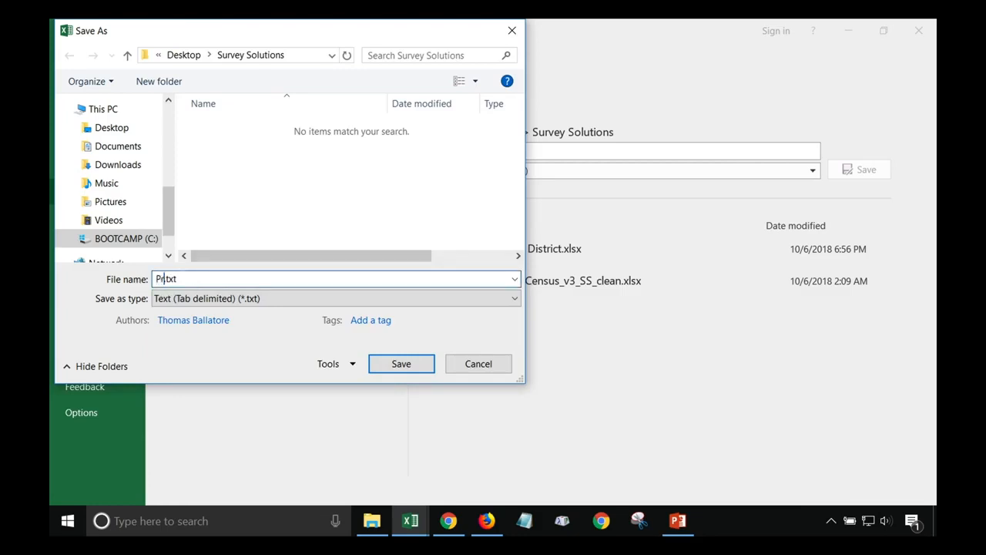
text(ovince)
key(Return)
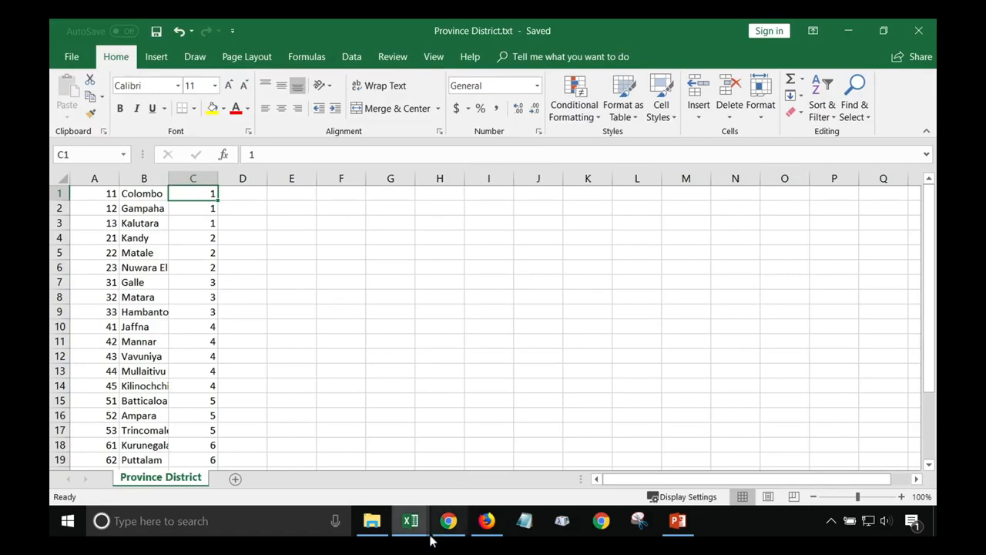
click(448, 521)
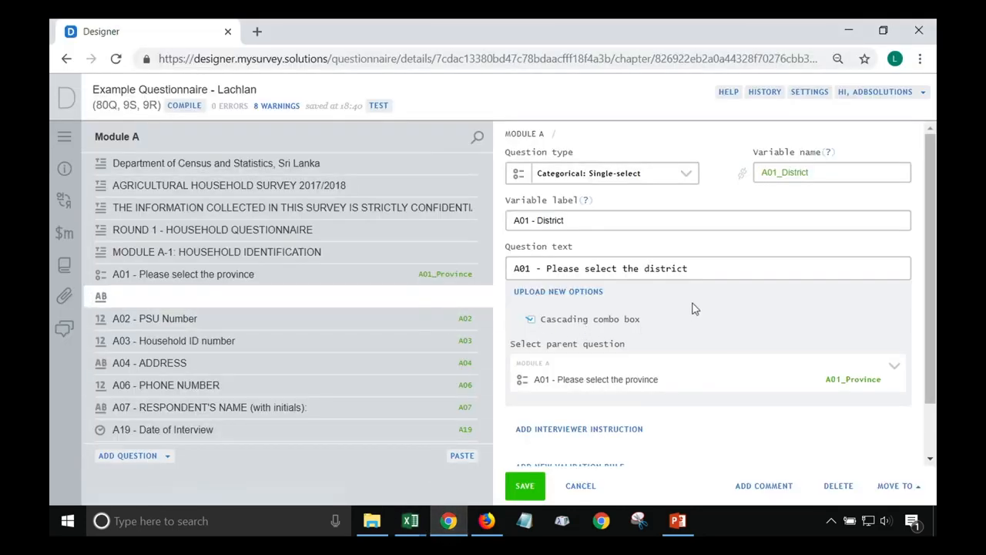
Save the questionnaire and open the district question's Upload New Options editor
click(553, 291)
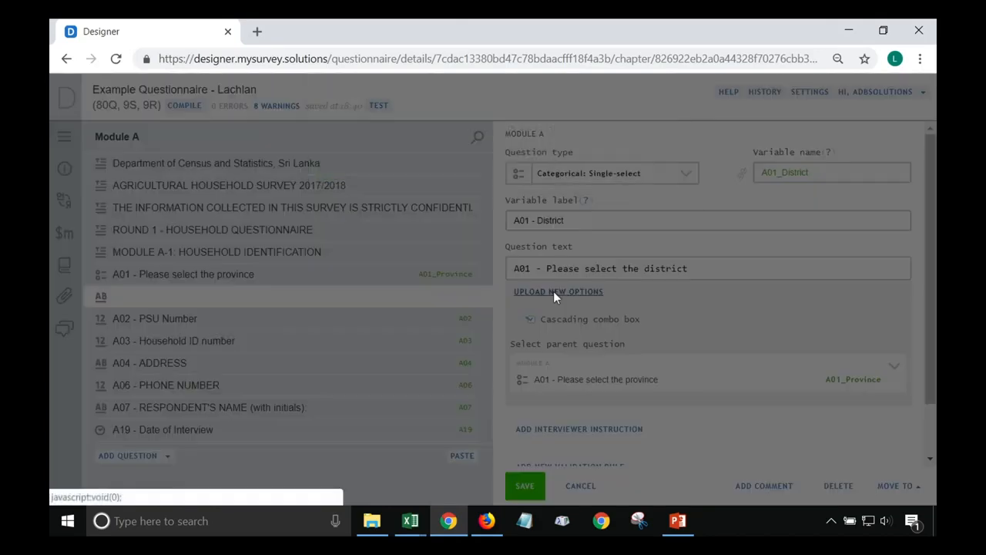
click(337, 194)
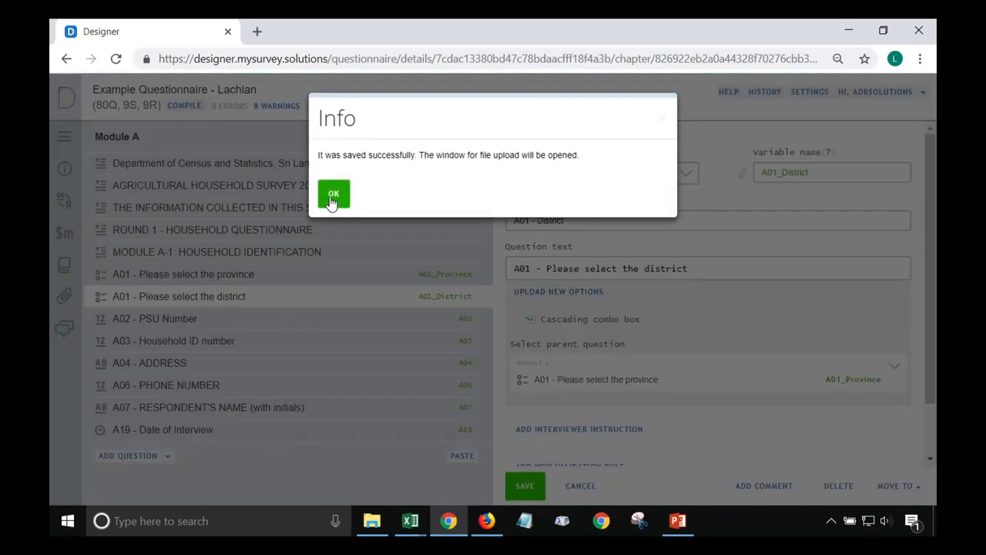
click(333, 197)
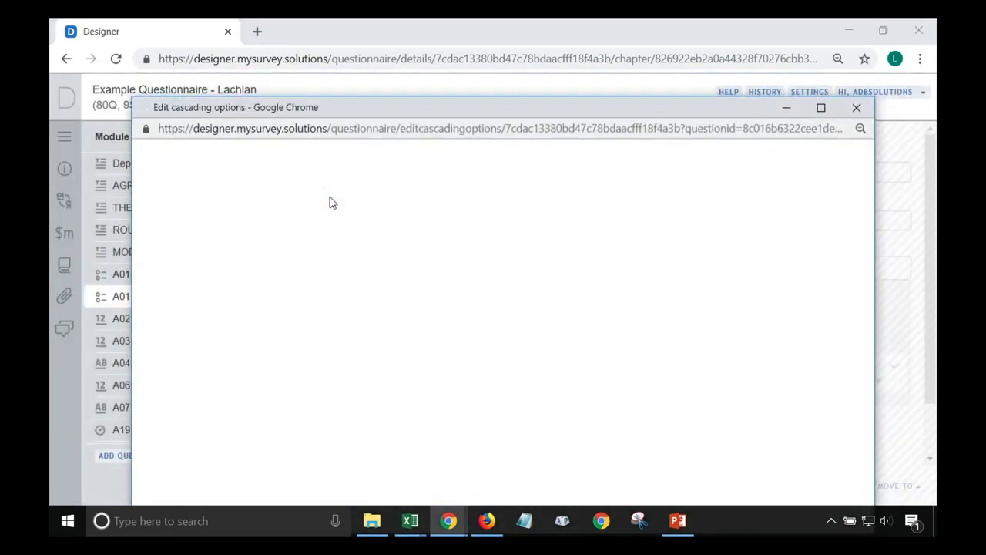
drag(395, 117, 392, 50)
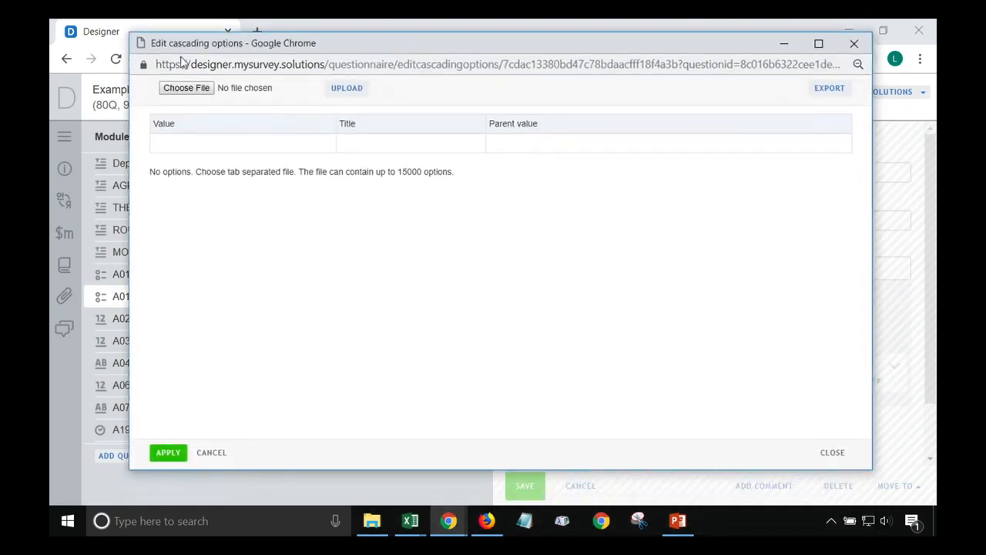
Upload Province District.txt as A01_District's cascading options
click(189, 89)
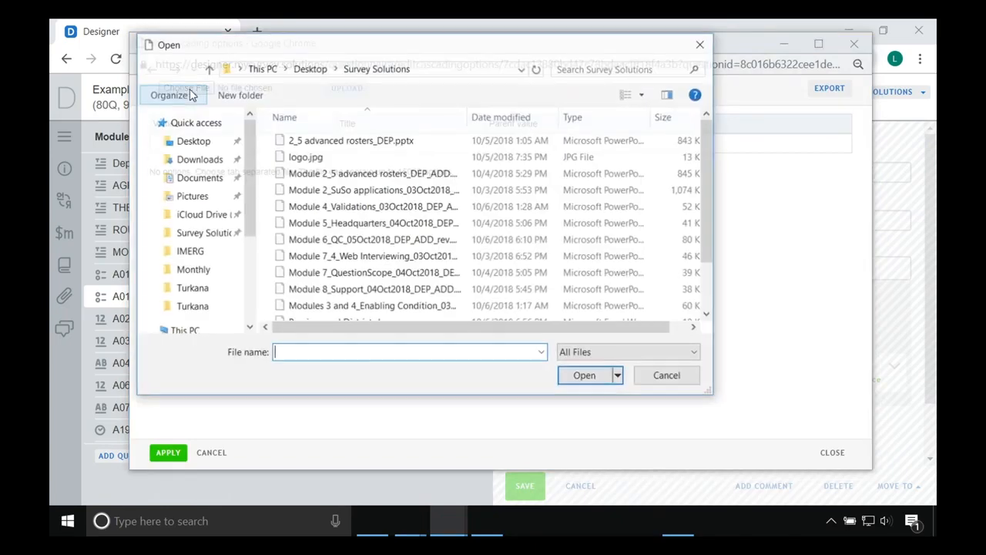
scroll(370, 231, down, 2)
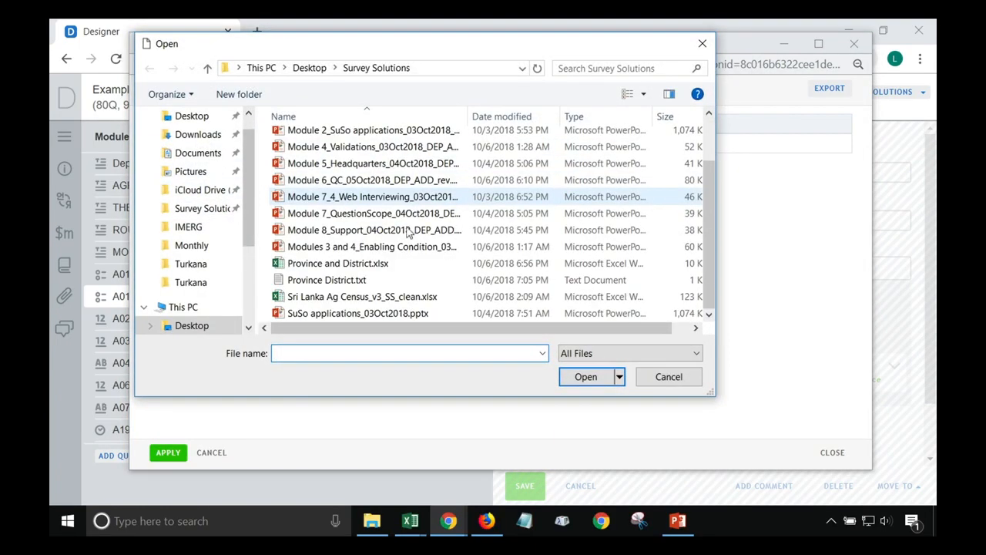
click(348, 282)
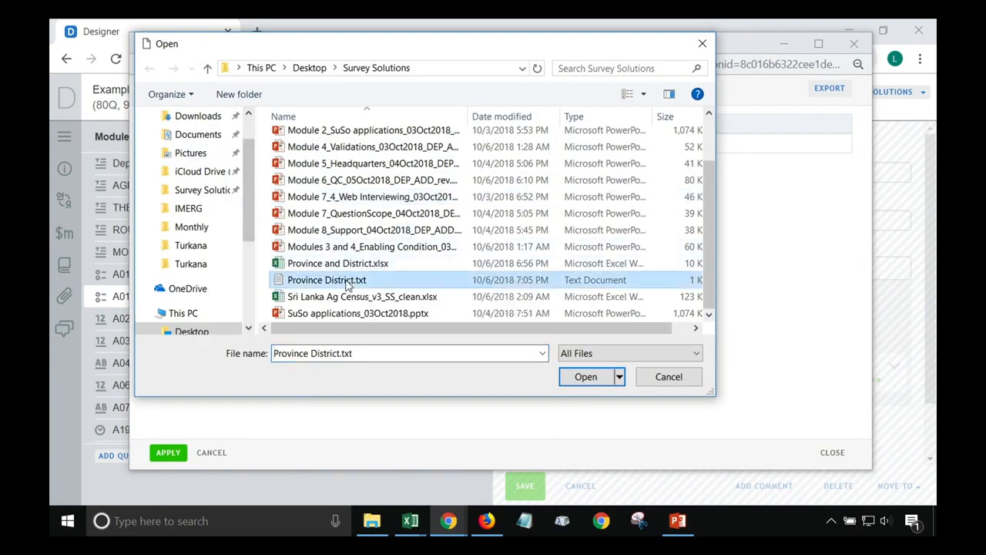
click(584, 377)
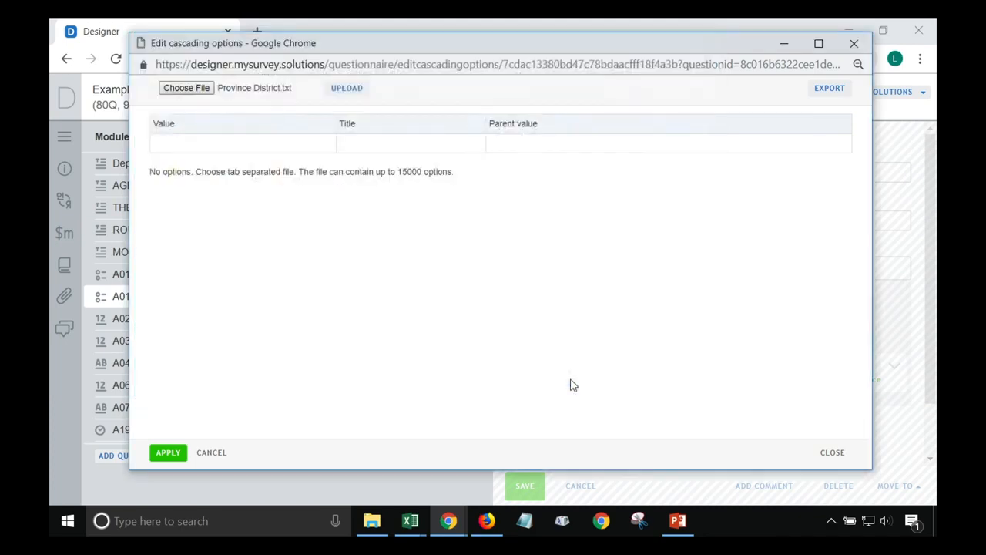
click(347, 90)
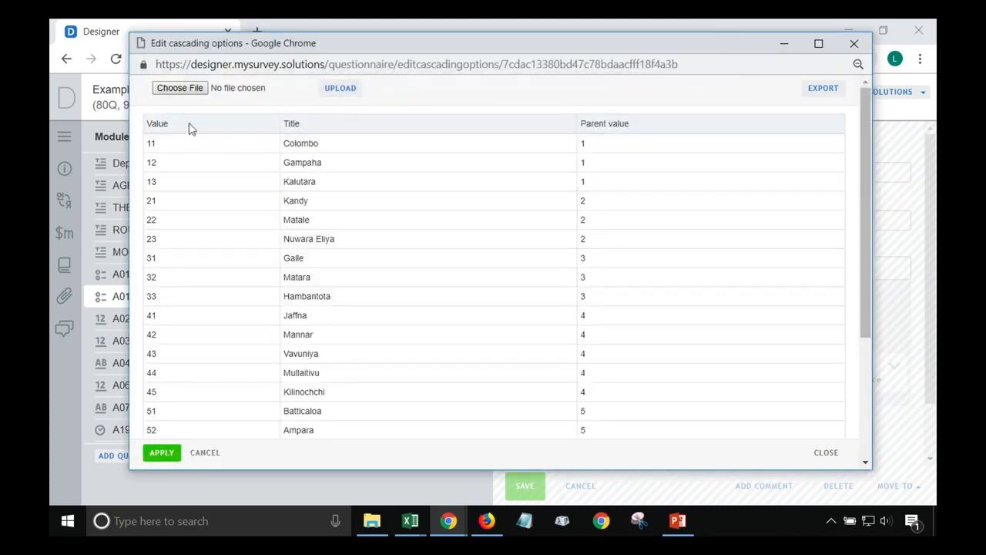
scroll(689, 116, down, 2)
scroll(689, 115, up, 2)
Apply the uploaded district options and reload the question
click(160, 454)
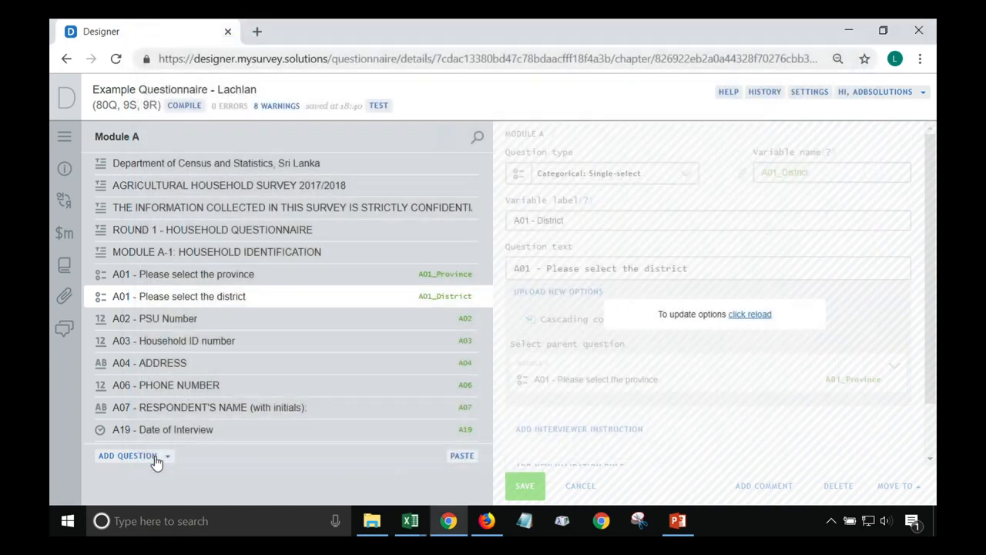
click(749, 316)
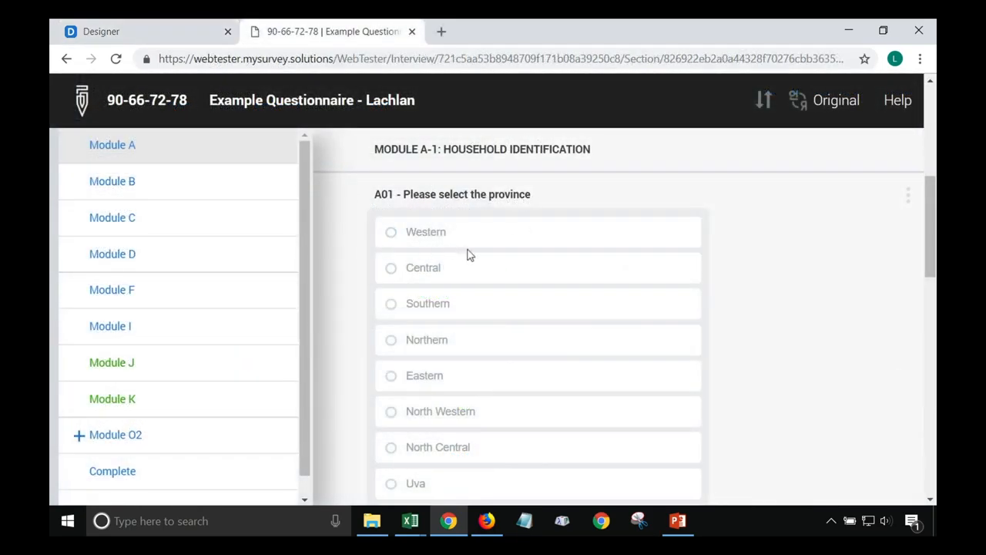
scroll(523, 317, down, 2)
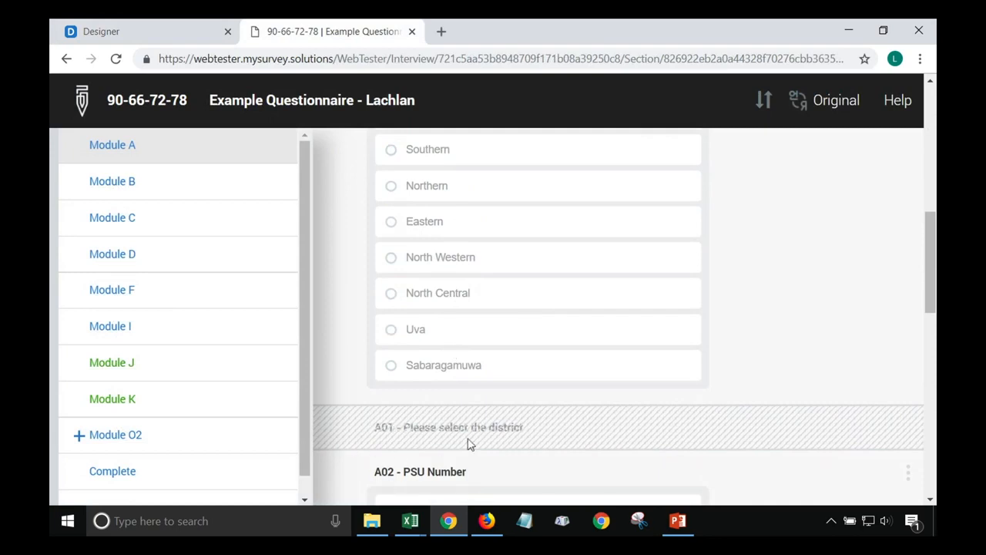
scroll(408, 436, up, 2)
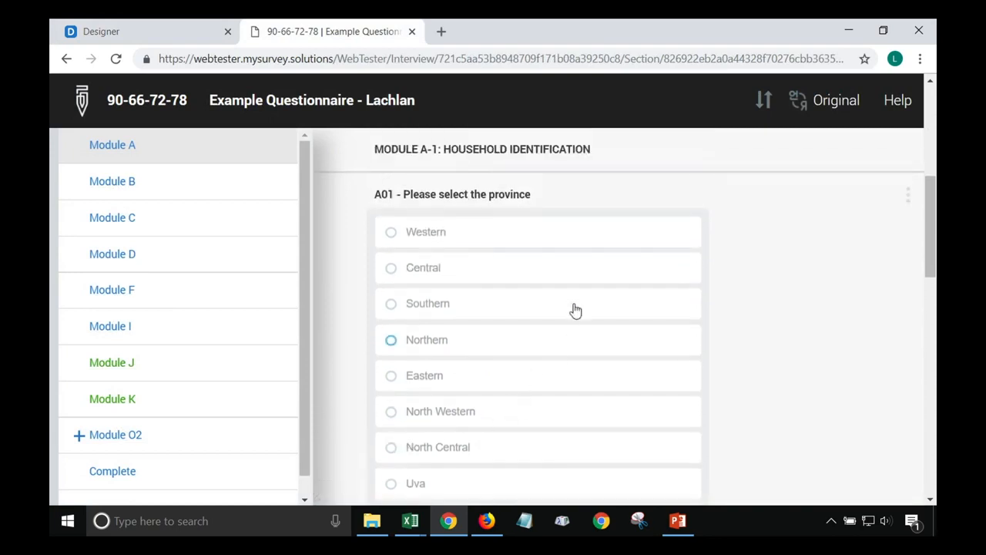
In the web tester, answer Western for province, then search 'colo' and pick Colombo
click(413, 235)
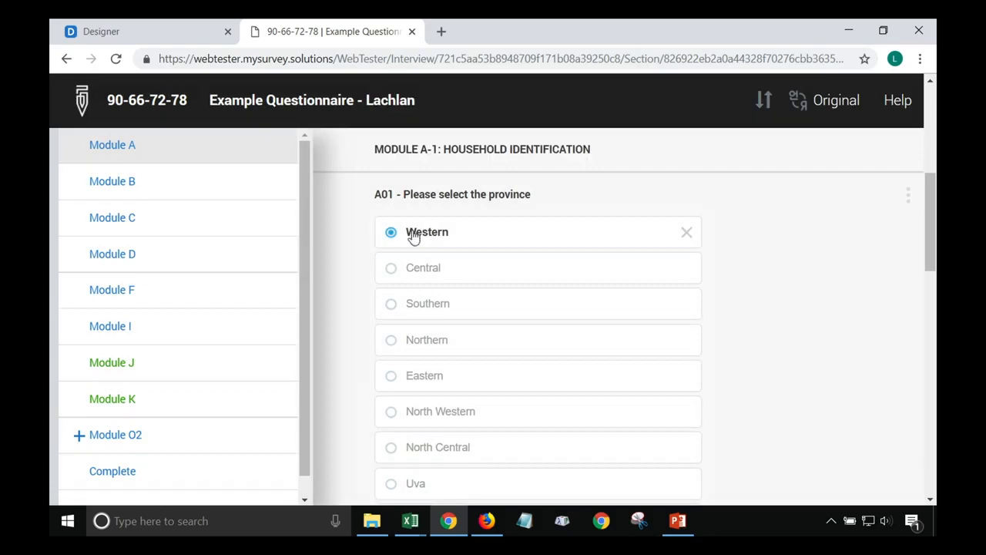
scroll(409, 234, down, 4)
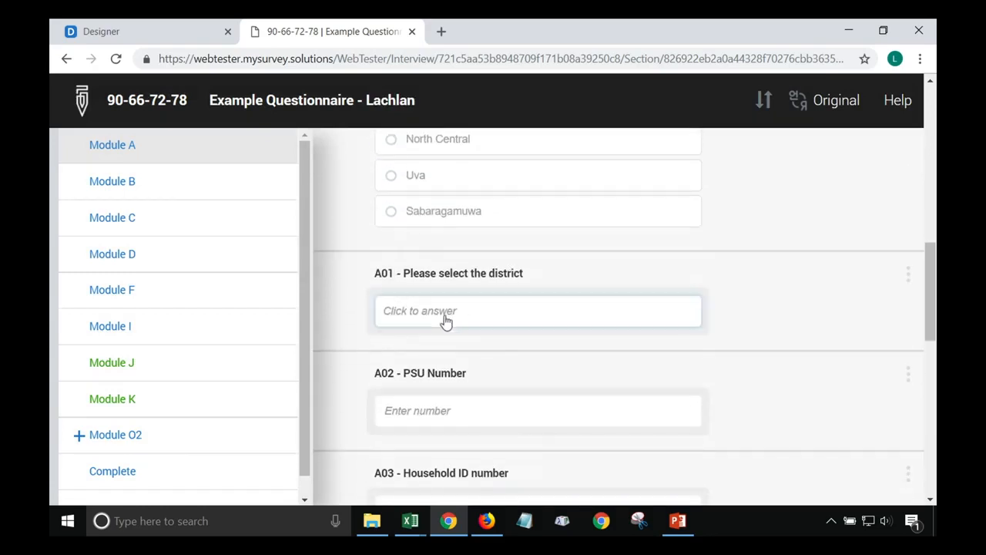
click(473, 316)
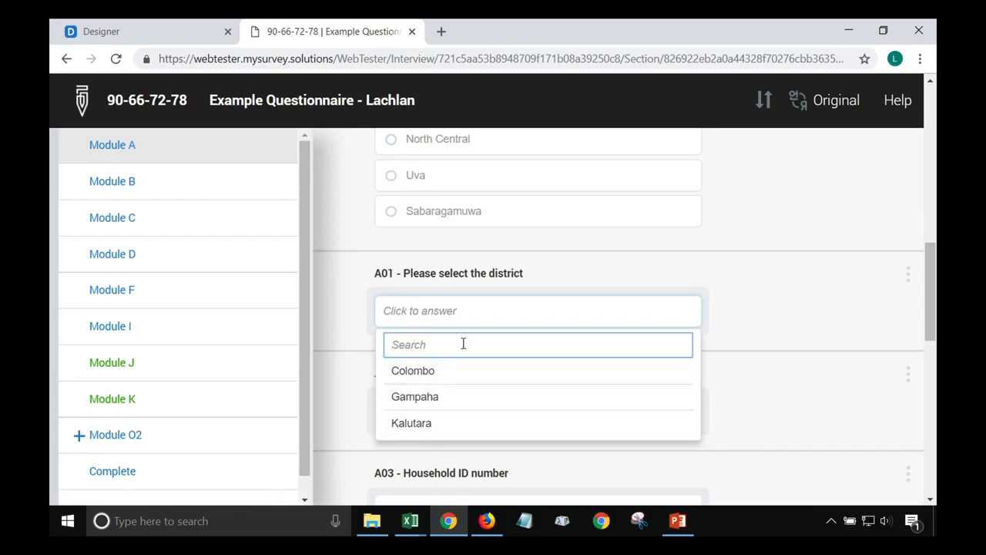
text(colo)
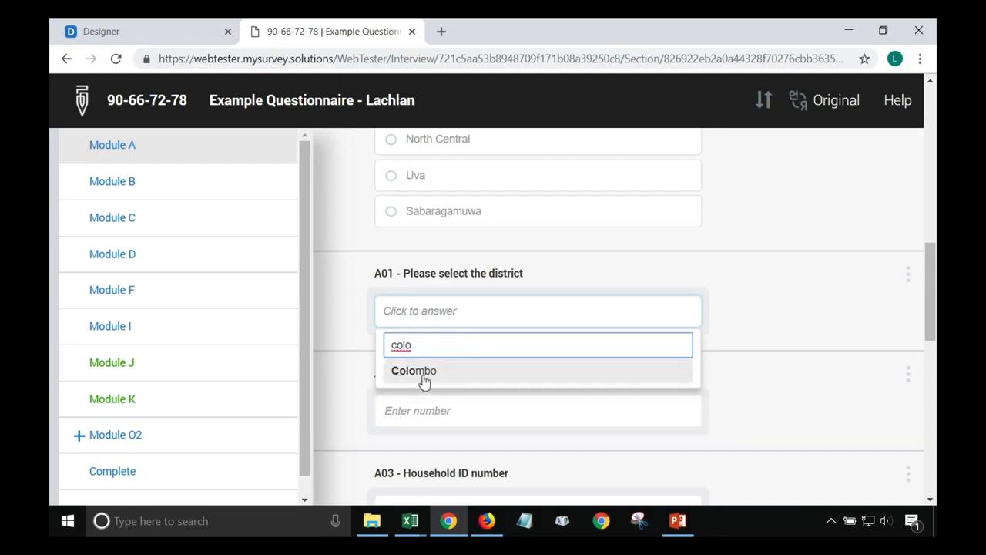
click(392, 381)
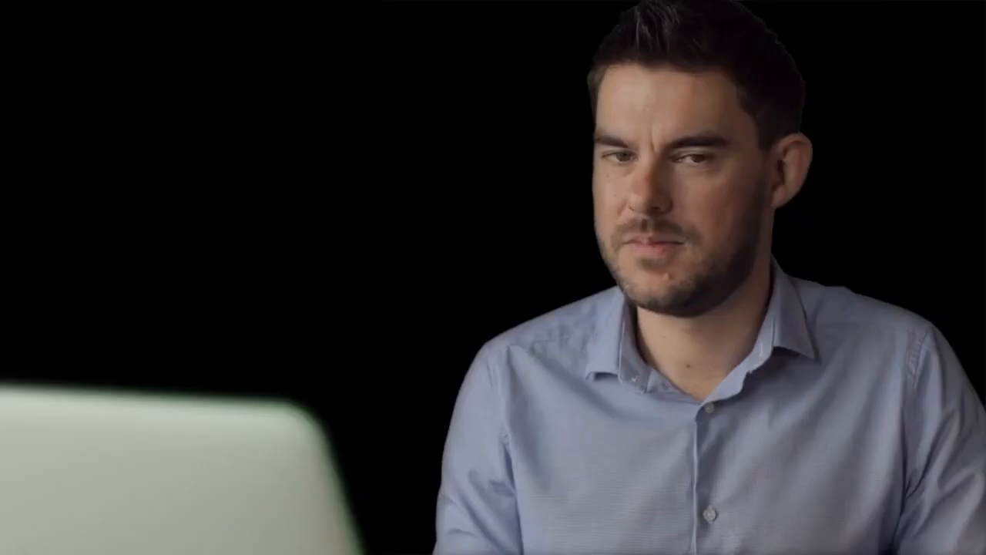